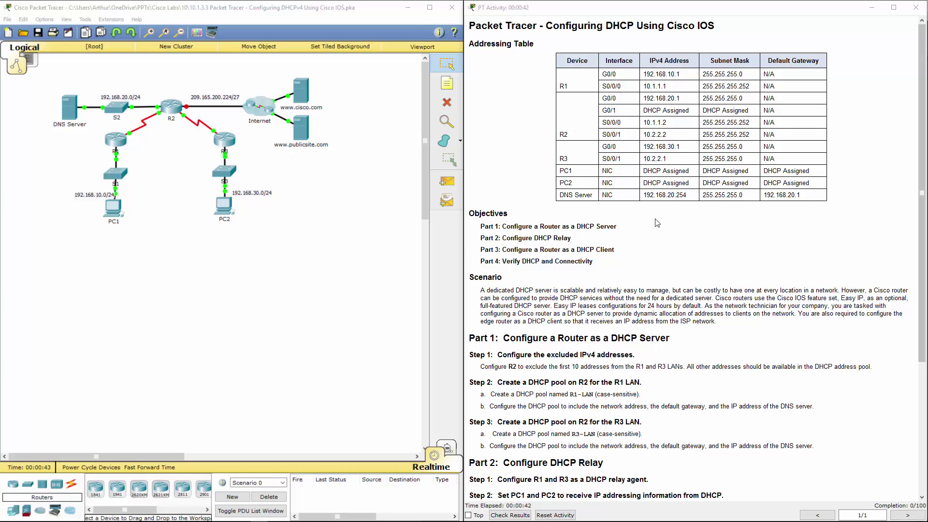
Read the activity objectives for Parts 1 to 3 in the instructions
left_click_drag(480, 226, 628, 261)
left_click(555, 227)
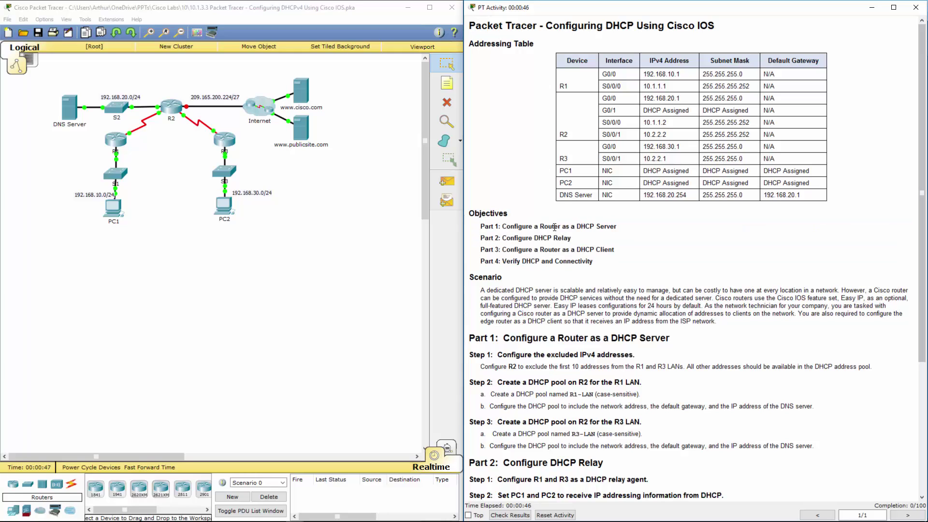
double_click(555, 227)
double_click(537, 238)
double_click(551, 249)
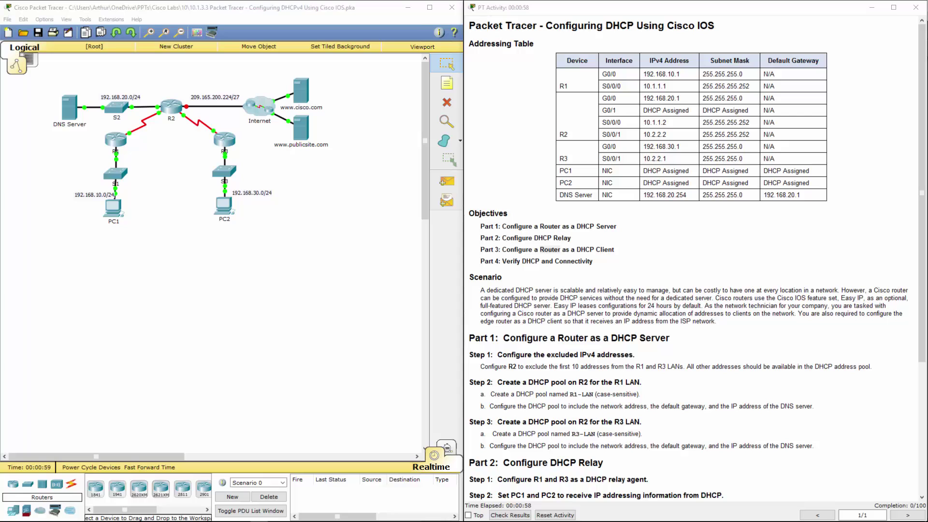
Open R2's CLI and enter global configuration mode with en and conf t
left_click(162, 97)
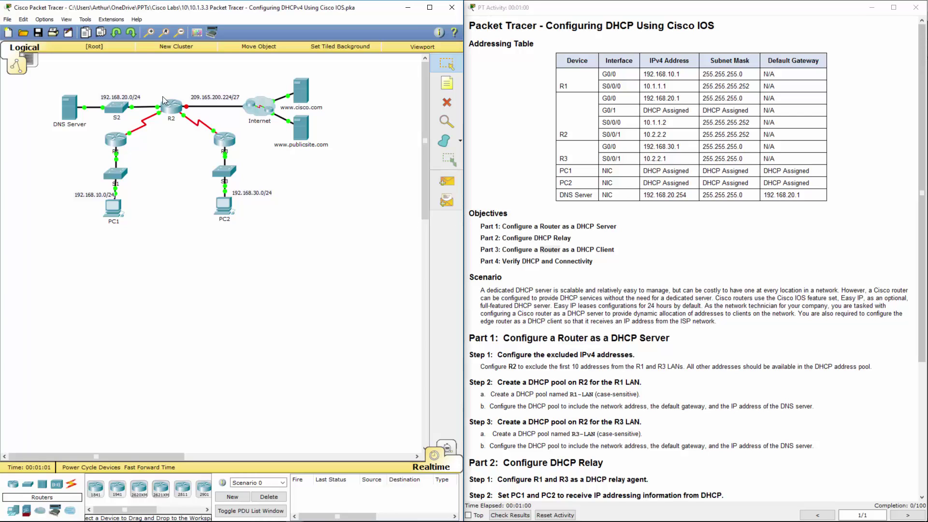
left_click(171, 110)
left_click(385, 150)
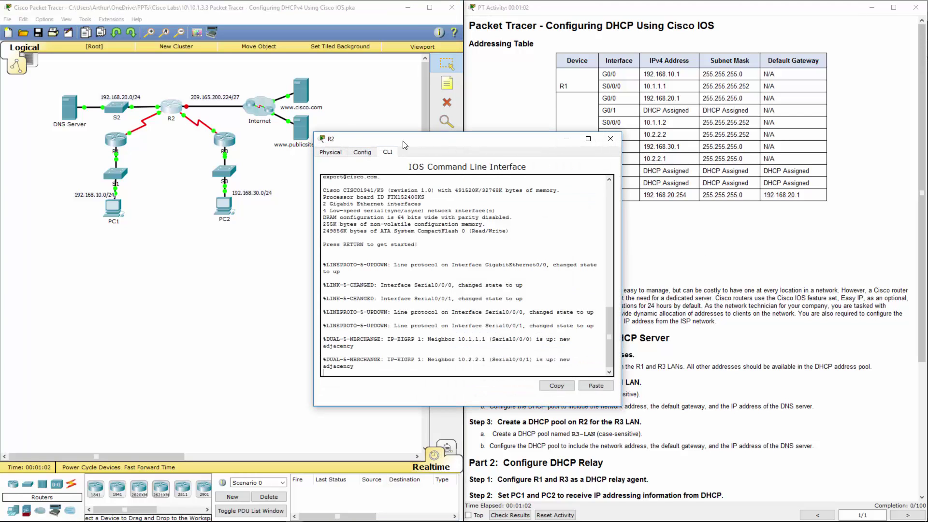
key("Return")
key("Return")
type("e")
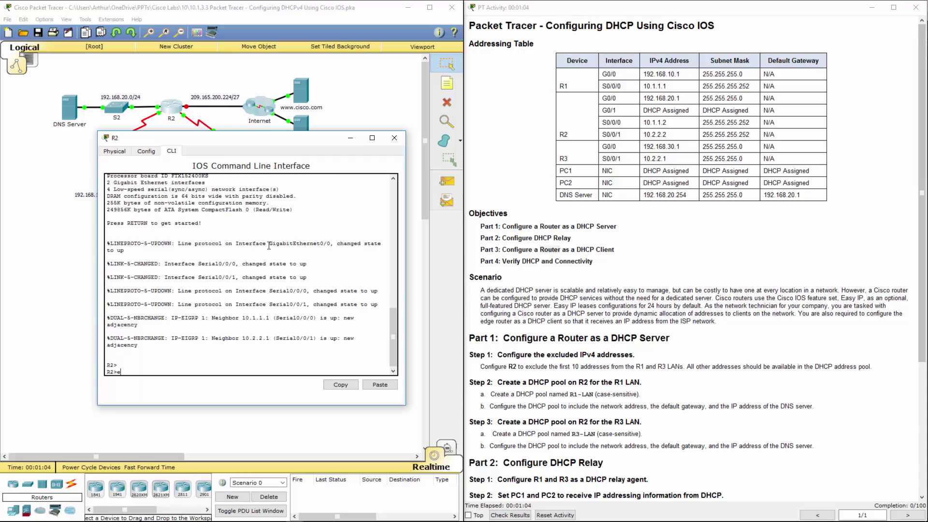
type("n")
key("Return")
type("conf")
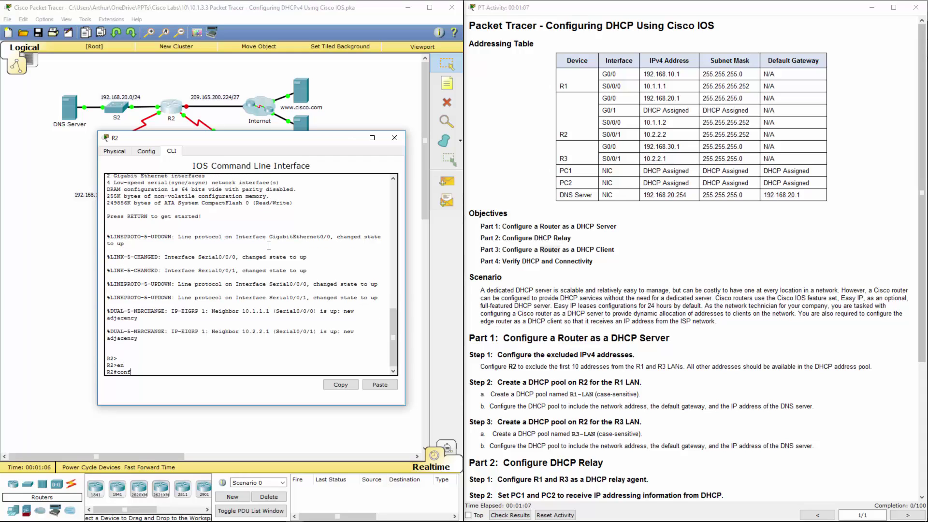
type(" t")
key("Return")
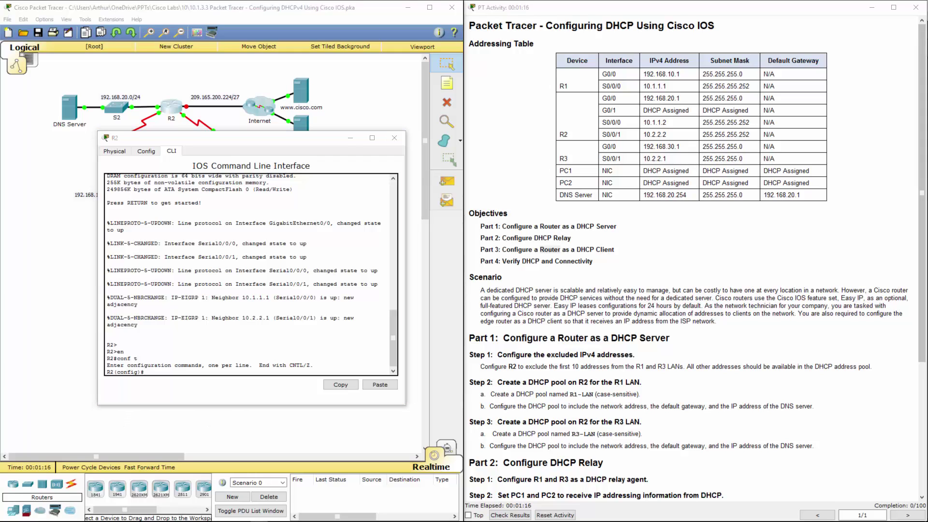
Exclude 192.168.10.1 through 192.168.10.10 from R2's DHCP addresses
left_click(268, 366)
type("ip dhcp excluded-address 192.168.10.1 192.168.10.10")
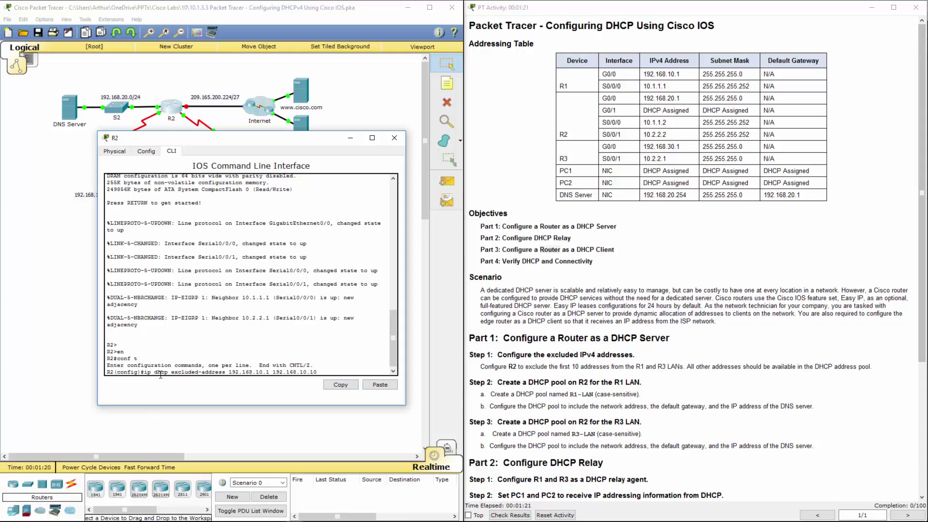
left_click_drag(172, 373, 270, 372)
left_click(280, 371)
key("Return")
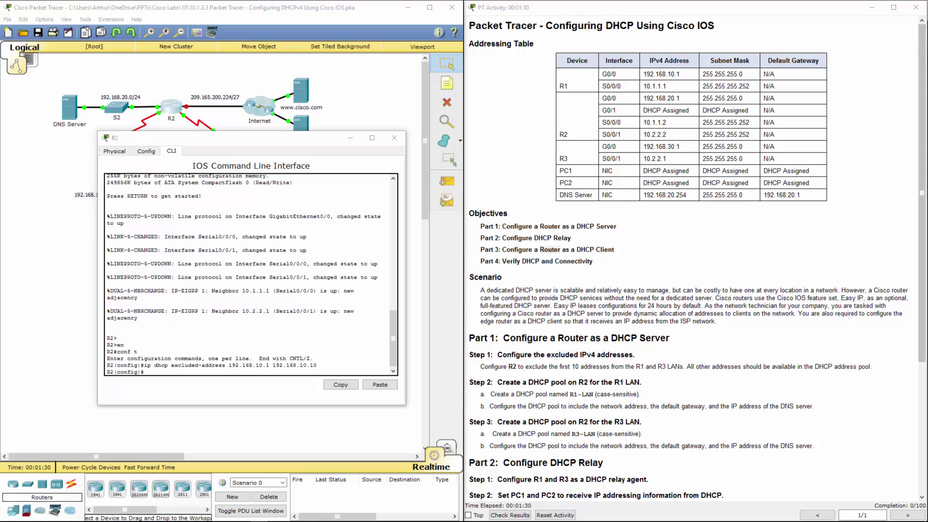
Exclude 192.168.30.1 through 192.168.30.10 from R2's DHCP addresses
left_click(379, 384)
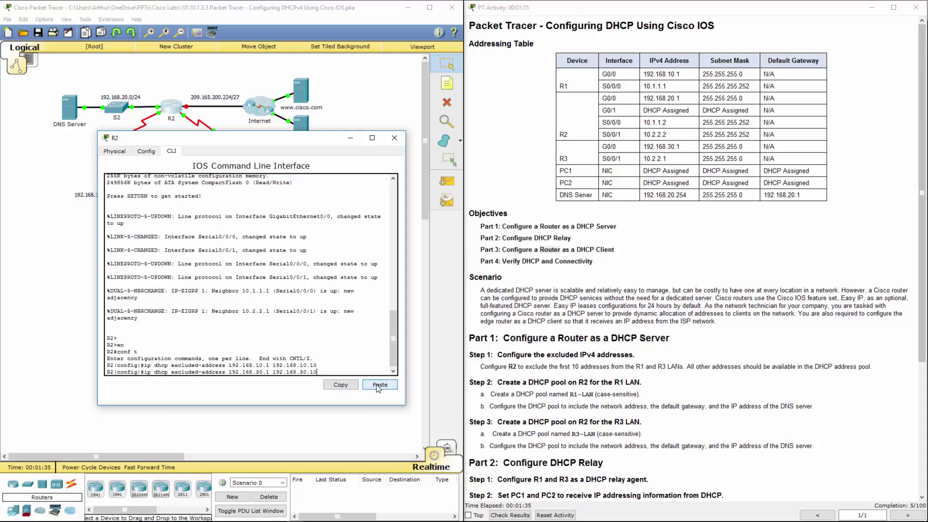
double_click(161, 372)
left_click_drag(180, 371, 270, 371)
left_click(229, 374)
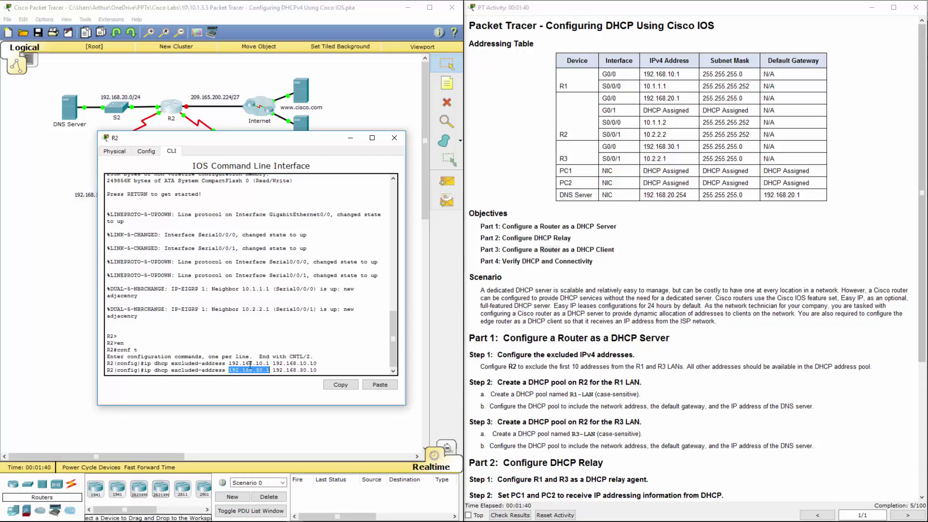
left_click(375, 385)
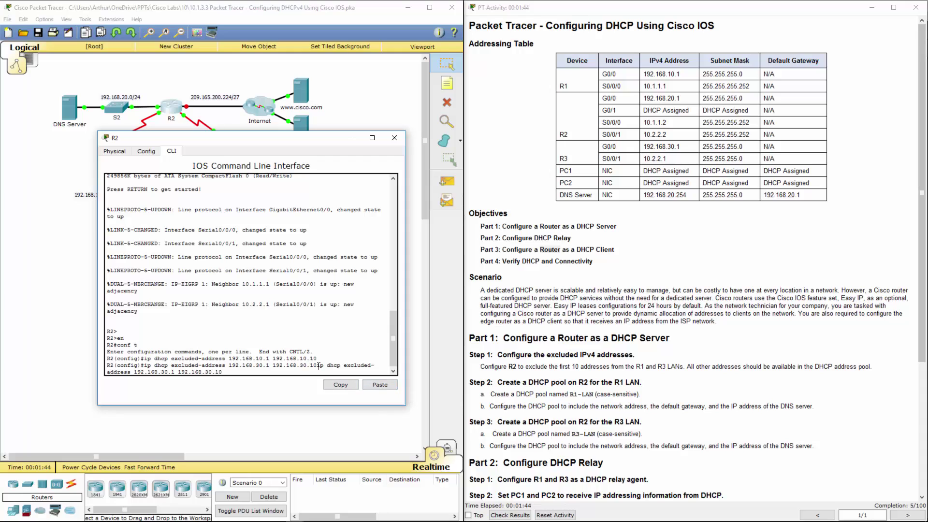
key("BackSpace")
key("BackSpace")
key("BackSpace")
key("BackSpace")
key("BackSpace")
key("BackSpace")
key("BackSpace")
key("BackSpace")
key("BackSpace")
key("BackSpace")
key("BackSpace")
key("BackSpace")
key("BackSpace")
key("BackSpace")
key("BackSpace")
key("BackSpace")
key("BackSpace")
key("BackSpace")
key("BackSpace")
key("BackSpace")
key("BackSpace")
key("BackSpace")
key("BackSpace")
key("BackSpace")
key("BackSpace")
key("BackSpace")
key("BackSpace")
key("BackSpace")
key("BackSpace")
key("BackSpace")
key("BackSpace")
key("BackSpace")
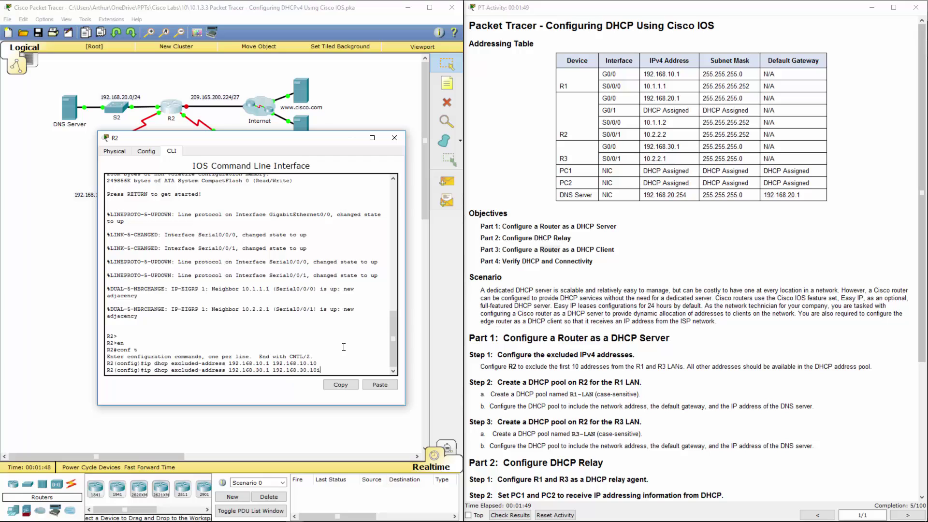
key("Return")
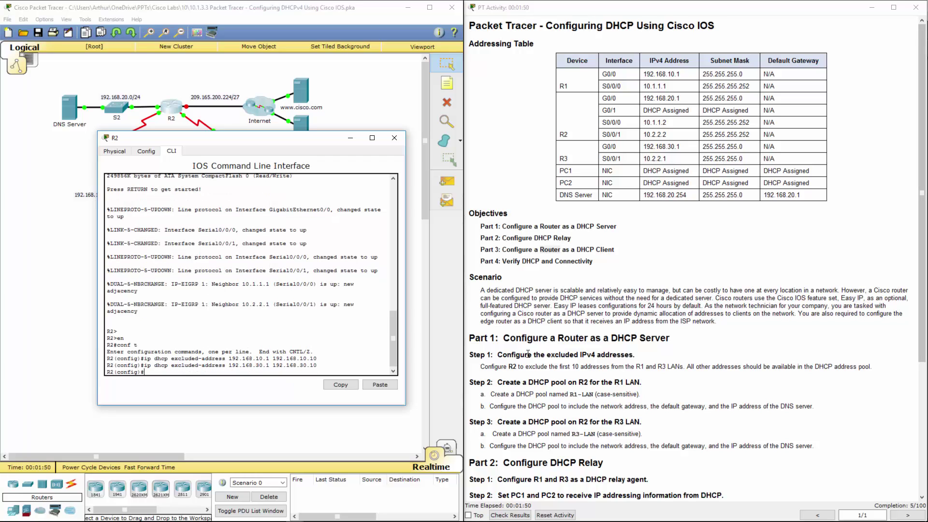
left_click_drag(502, 367, 772, 368)
left_click_drag(903, 358, 865, 367)
Create the DHCP pool R1-LAN on R2
scroll(742, 353, "down", 3)
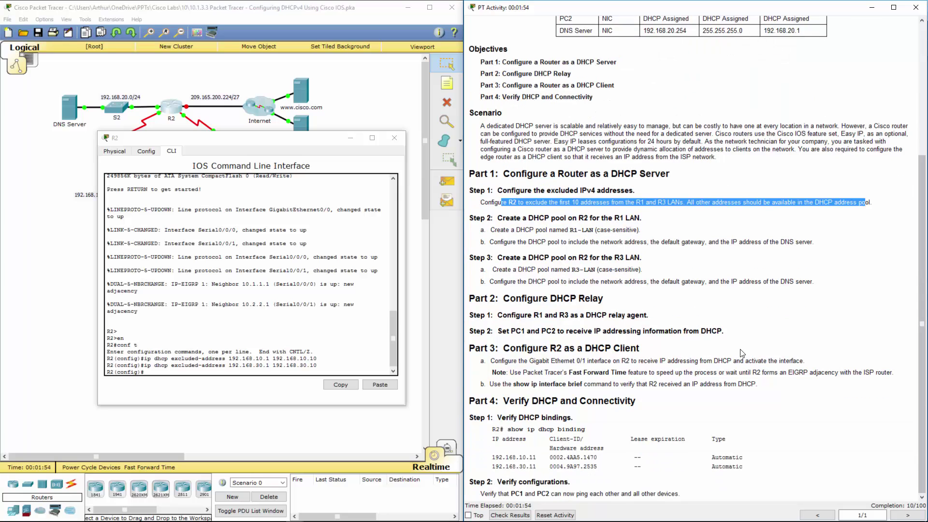
key("alt+Tab")
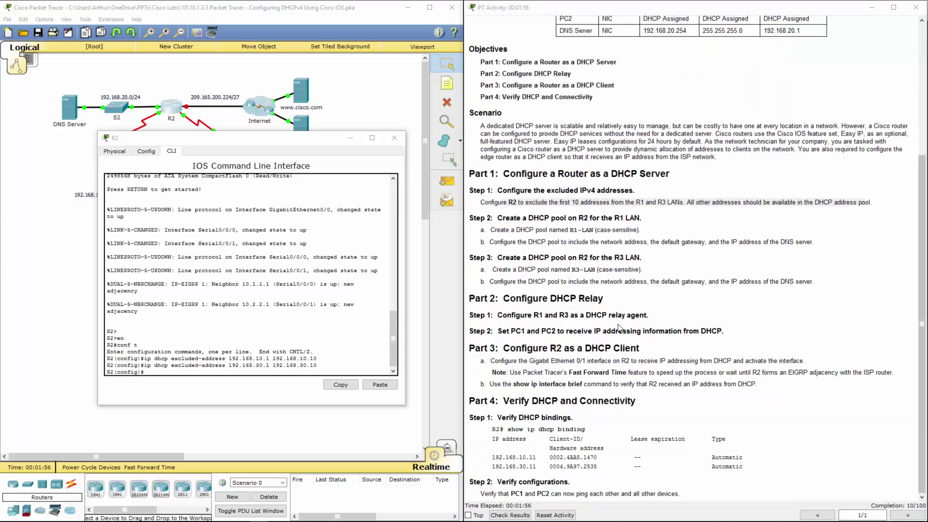
left_click(155, 372)
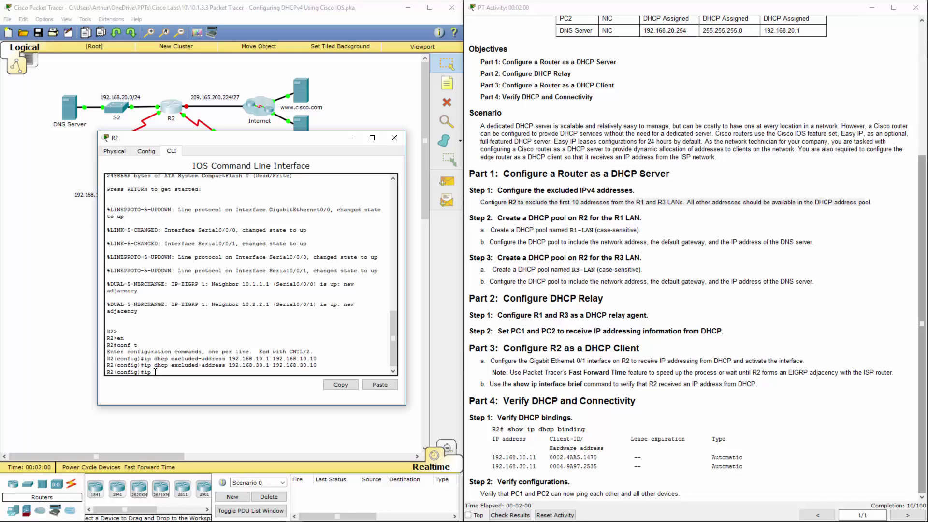
type("ip dhc")
key("Tab")
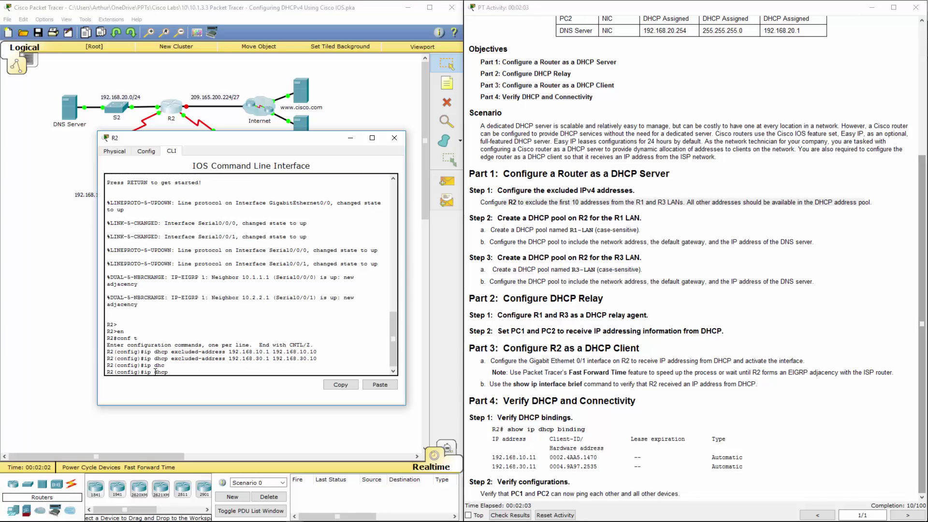
type("pool R1-LAN")
key("Return")
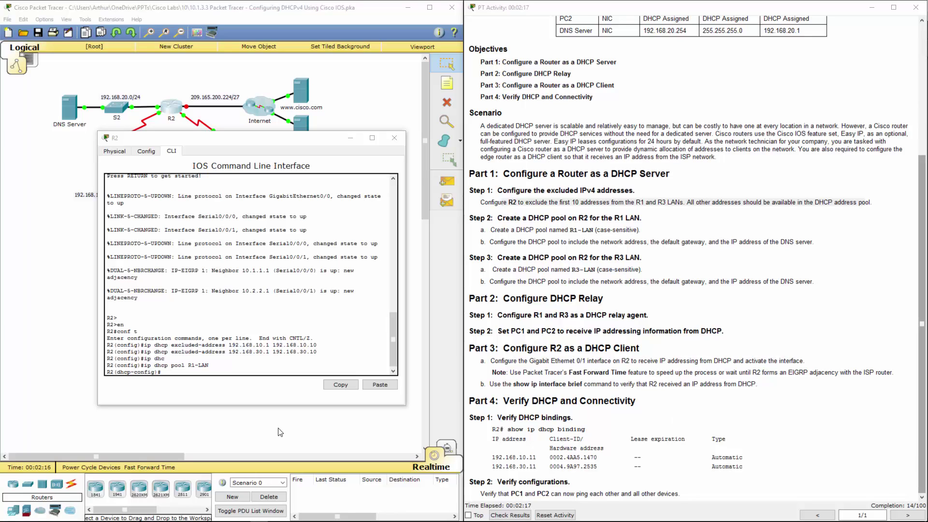
Give R1-LAN network 192.168.10.0 255.255.255.0 and default router 192.168.10.1
left_click(211, 389)
left_click(382, 389)
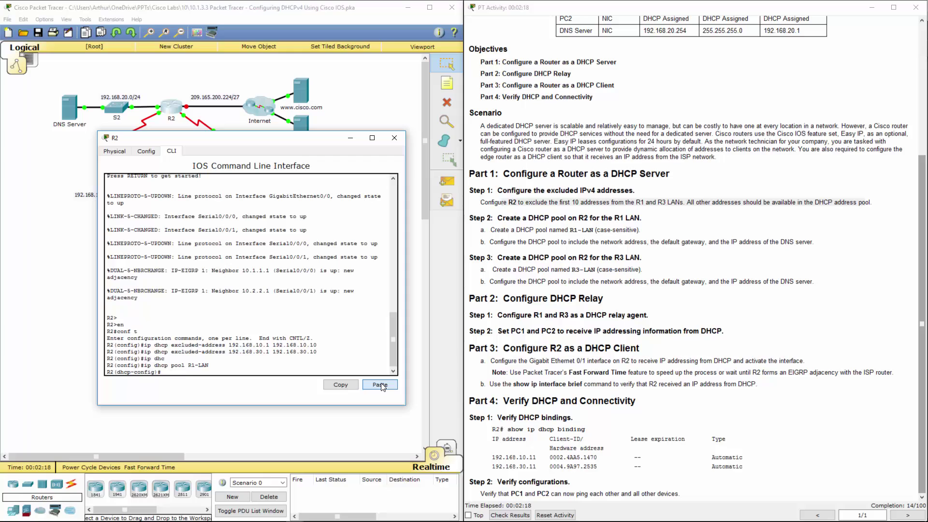
key("Return")
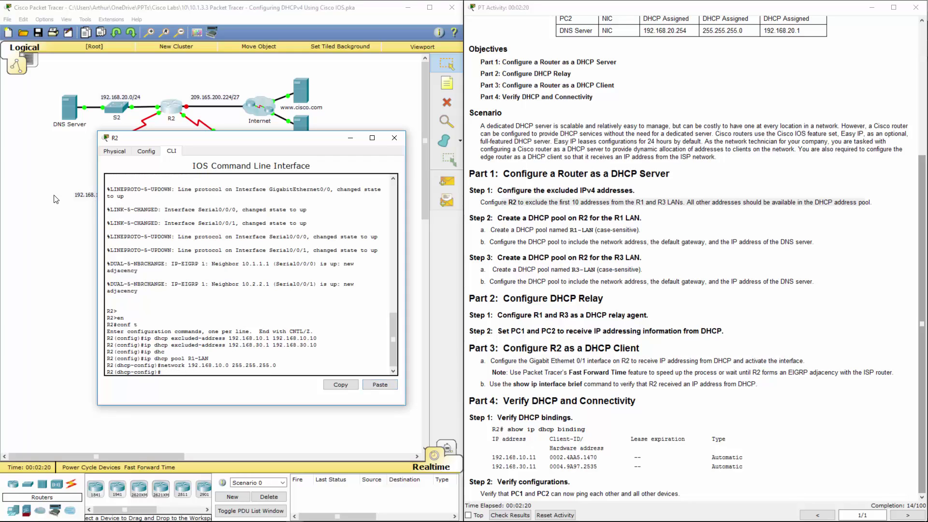
left_click_drag(255, 338, 321, 338)
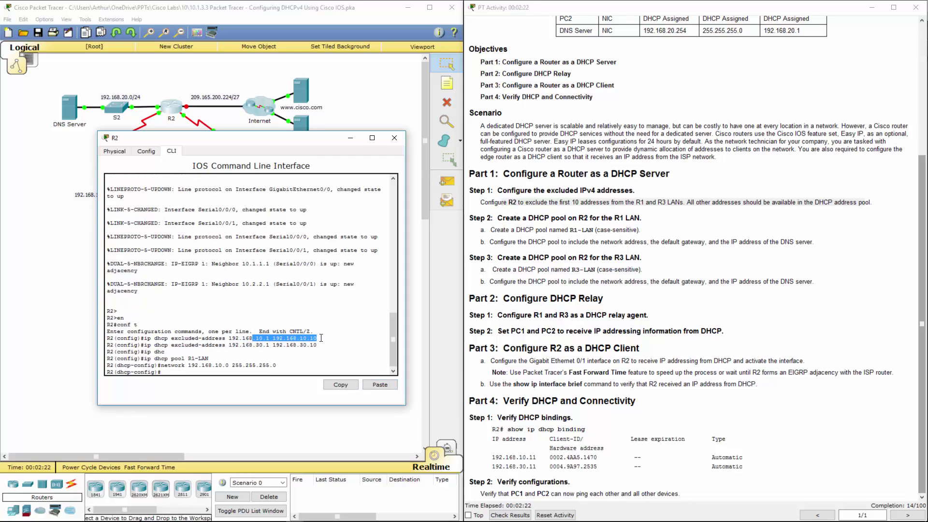
left_click(245, 370)
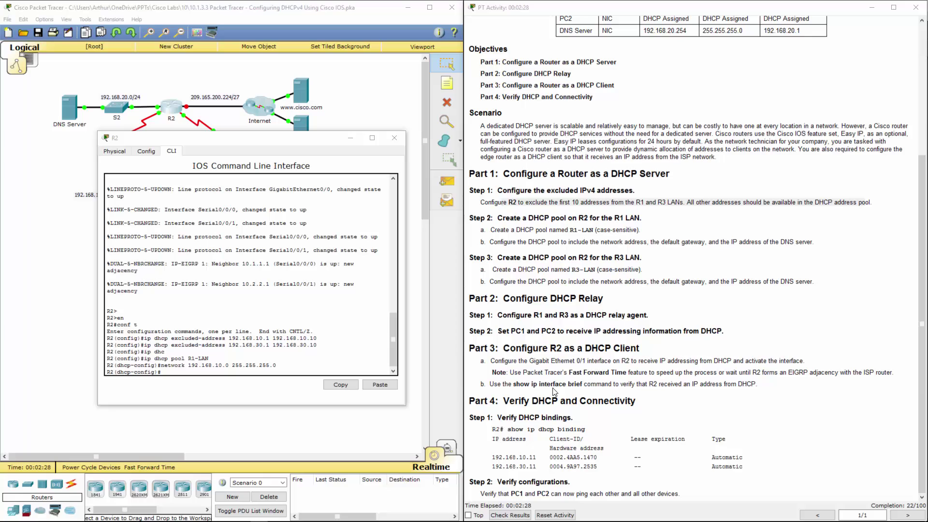
left_click(380, 385)
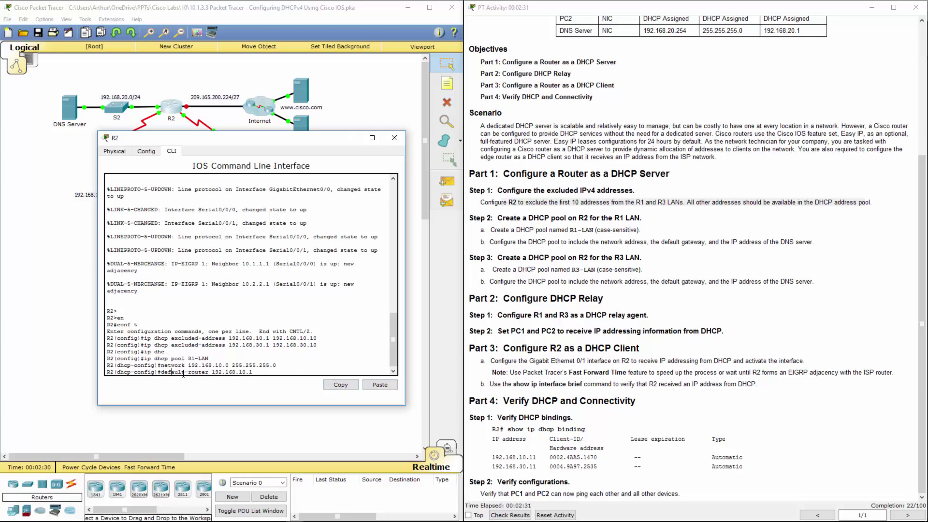
left_click_drag(172, 372, 254, 371)
left_click_drag(255, 338, 265, 338)
left_click(252, 372)
key("Return")
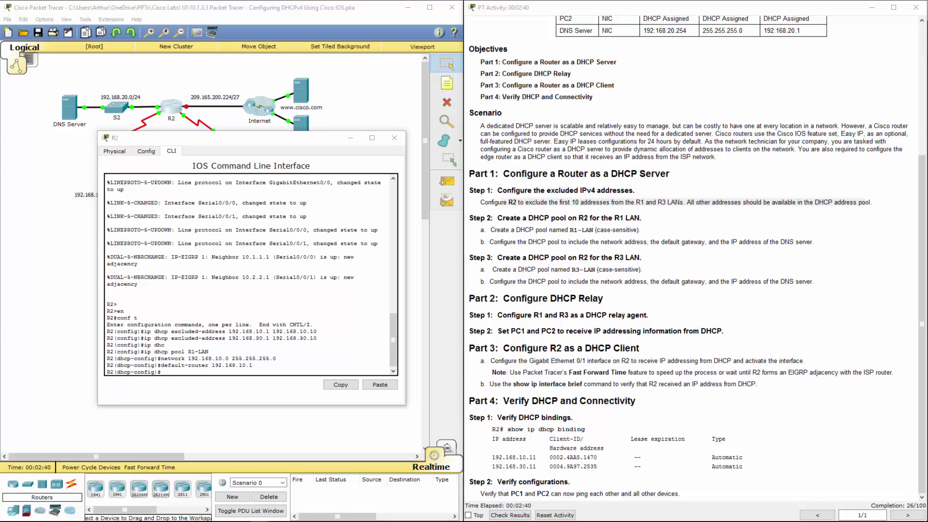
Set R1-LAN's DNS server to 192.168.20.254
left_click(309, 387)
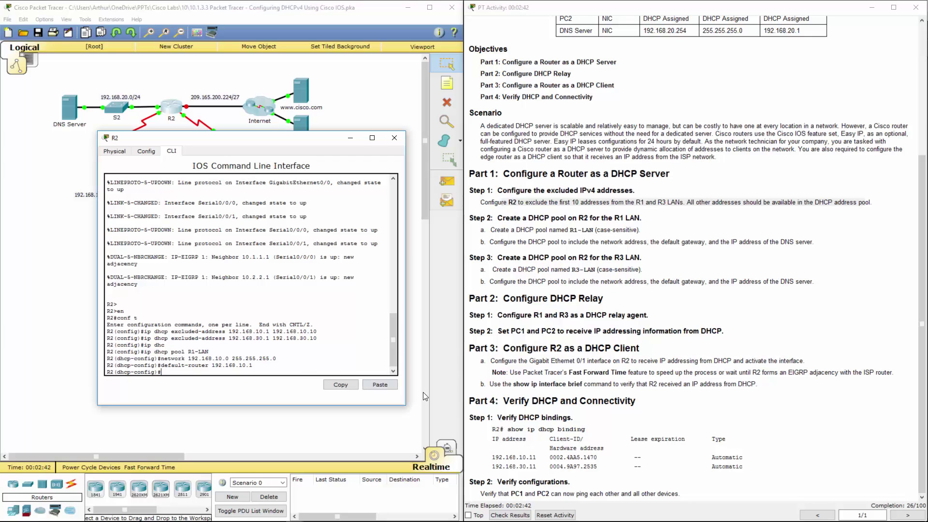
left_click(384, 389)
left_click_drag(203, 372, 251, 373)
left_click(272, 370)
key("Return")
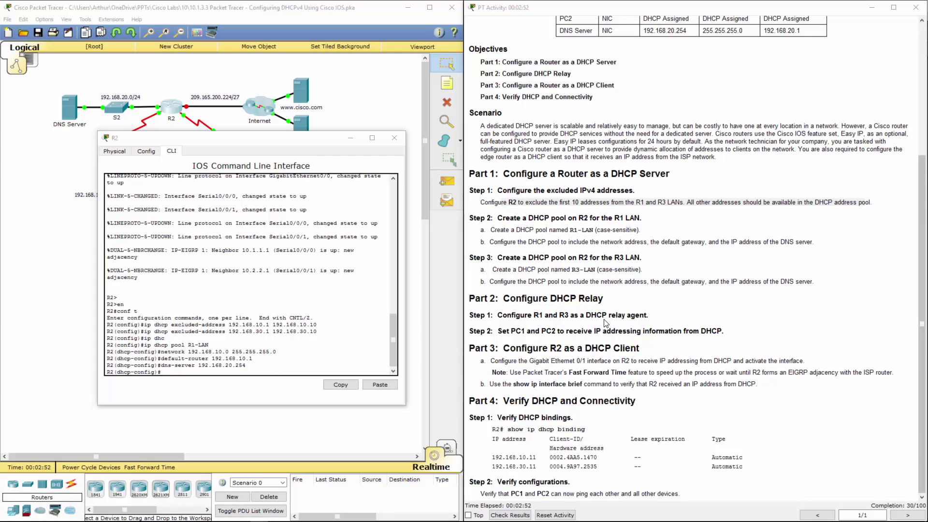
left_click(175, 375)
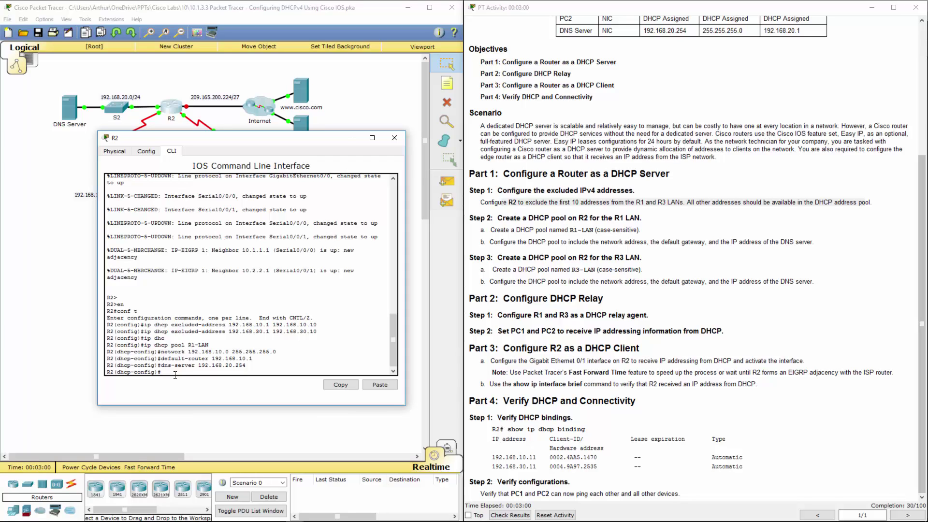
Exit the R1-LAN pool and create the DHCP pool R3-LAN
type("exit")
key("Return")
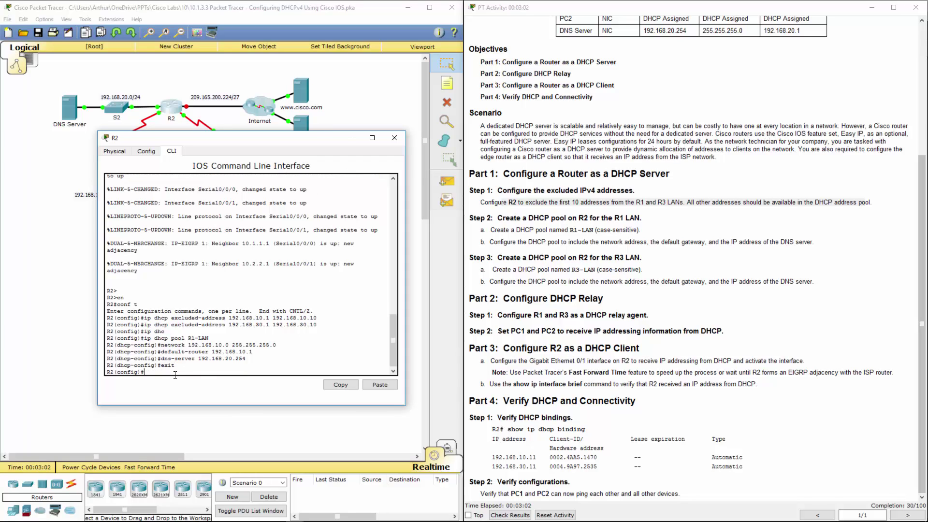
type("ip dhcp pool R3-LANA")
key("BackSpace")
key("Return")
Set the R3-LAN pool network to 192.168.30.0 255.255.255.0
type("nfig)#n")
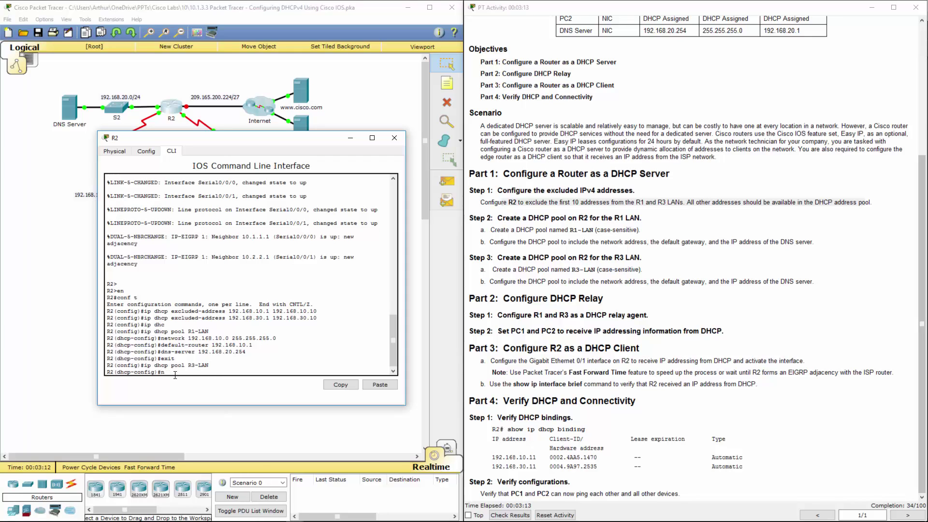
type("et")
key("Tab")
type("1")
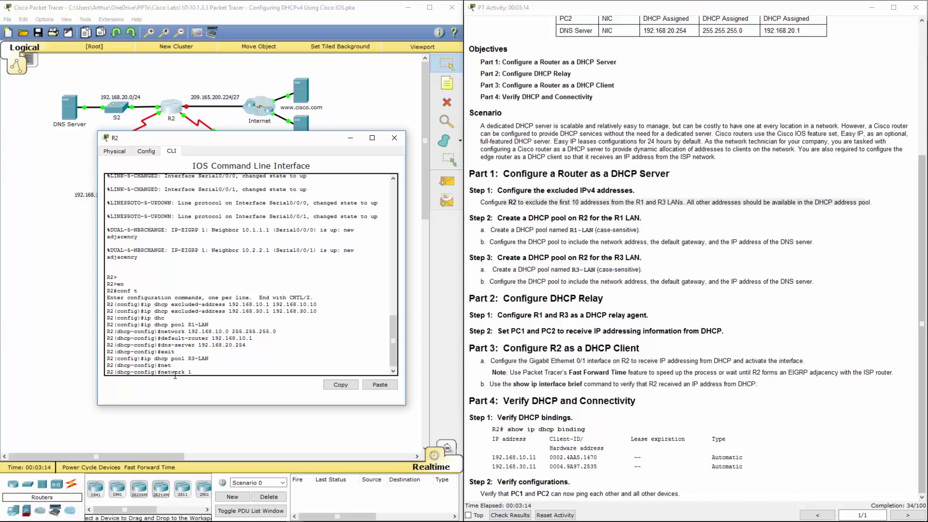
type("92.168.30.0 255.255.255.0")
key("Return")
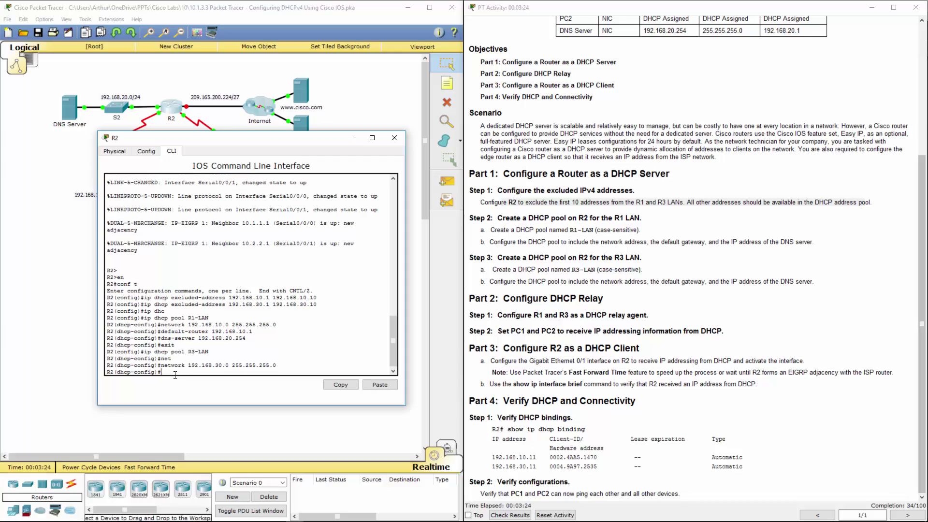
Give R3-LAN default router 192.168.30.1 and DNS server 192.168.20.254
type("de")
key("Tab")
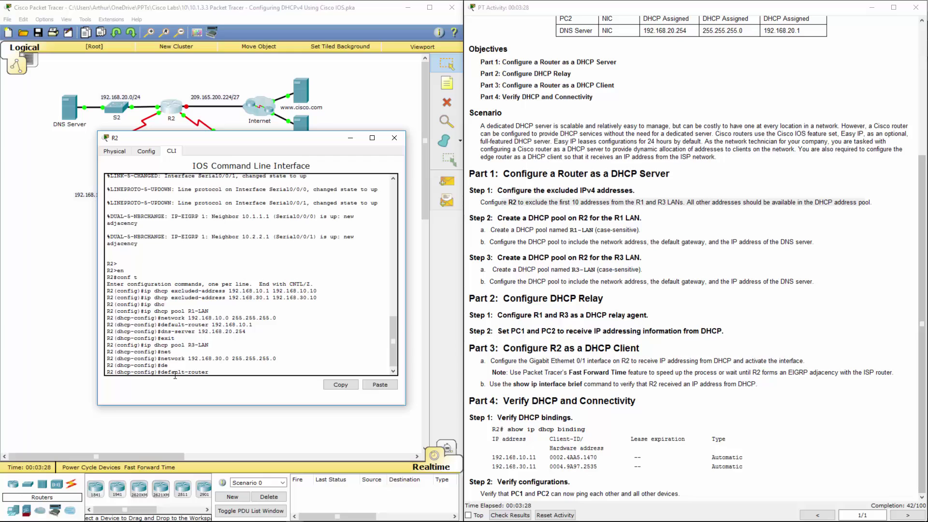
type("192.168.30.1")
key("Return")
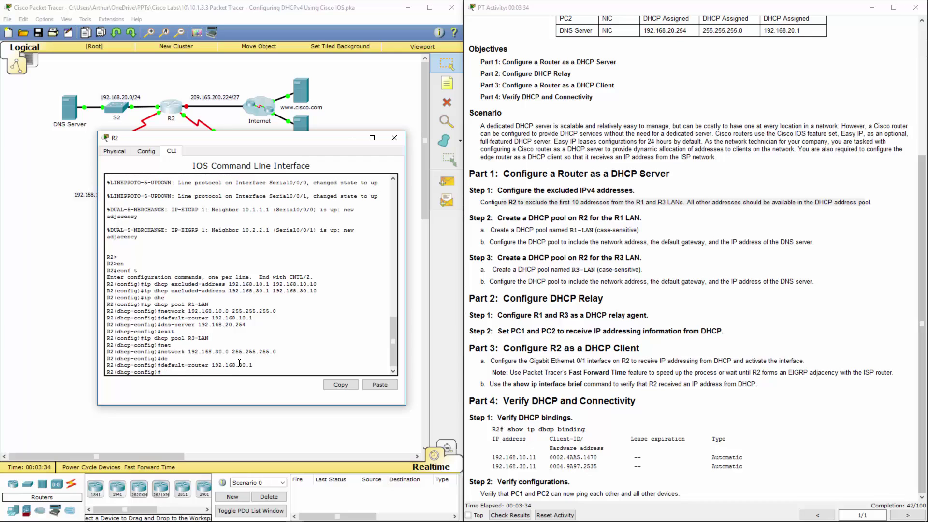
type("dns")
key("Tab")
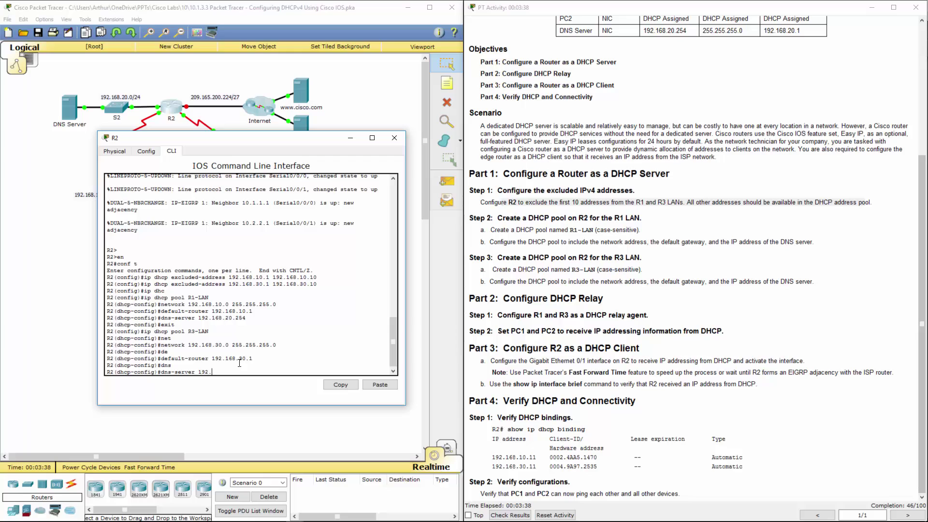
type("168.20.254")
key("Return")
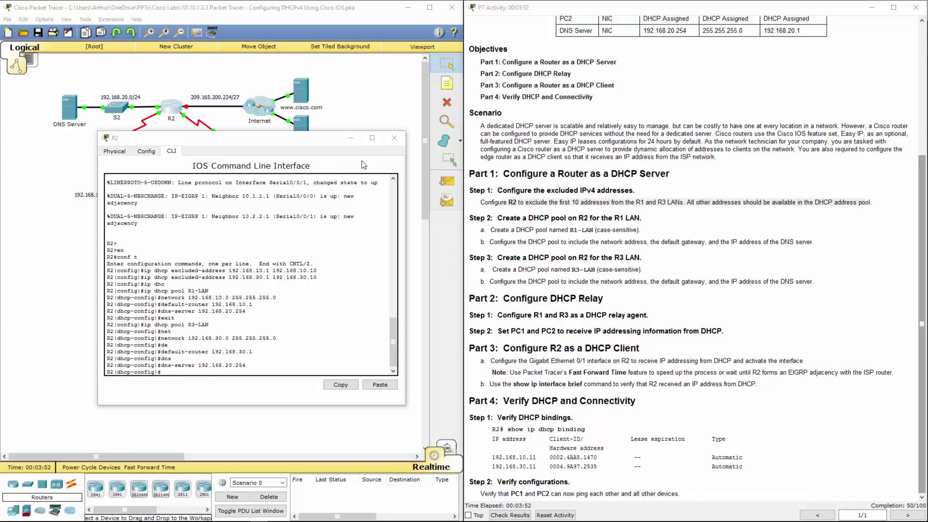
Close R2's window and open R1's command line
left_click(395, 138)
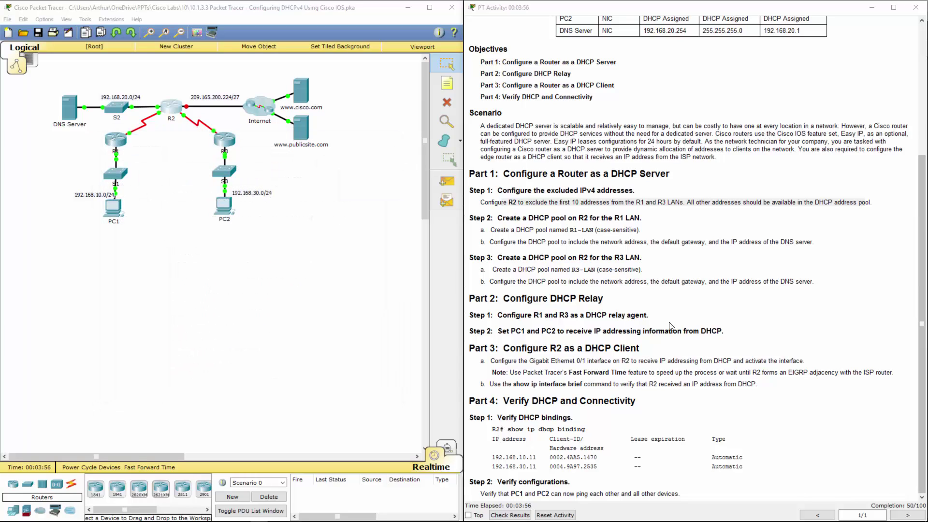
left_click_drag(510, 299, 611, 297)
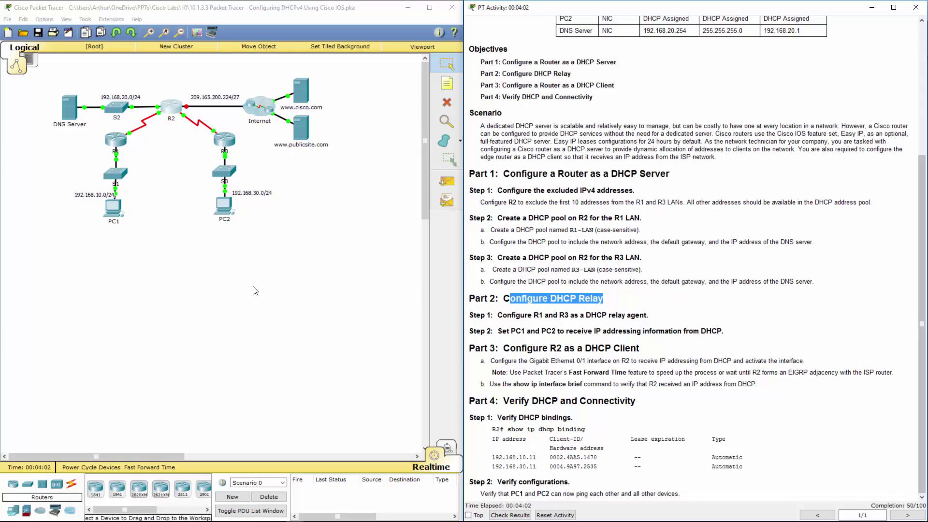
left_click(210, 236)
left_click(118, 133)
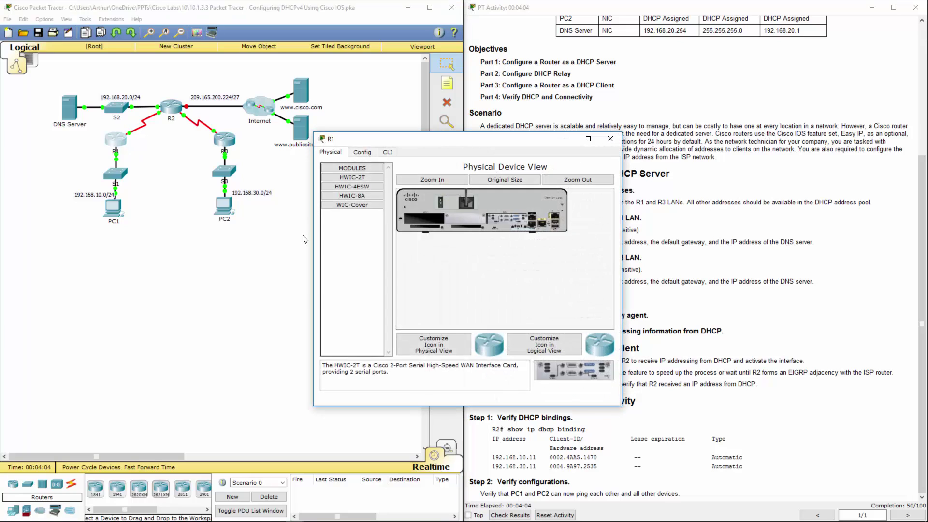
left_click(388, 153)
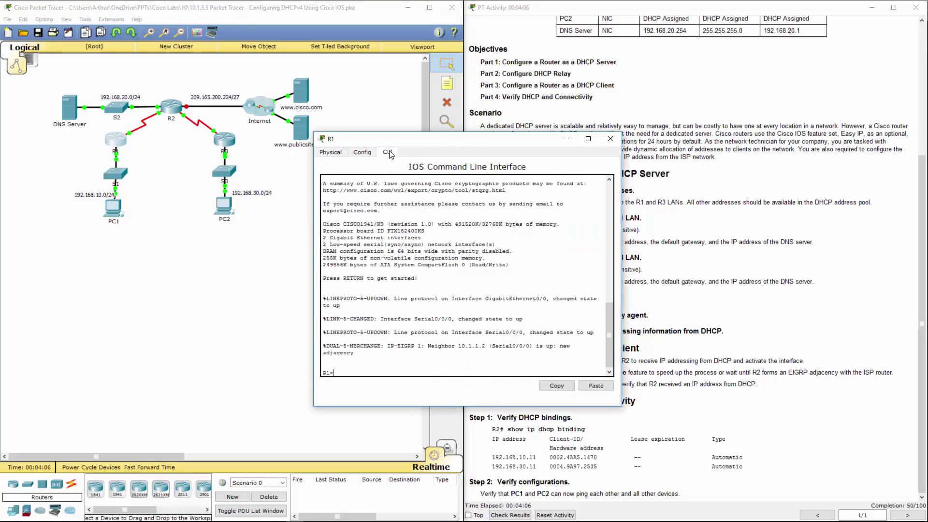
Enter global configuration on R1 and select interface G0/0
type("en")
key("Return")
type("conf")
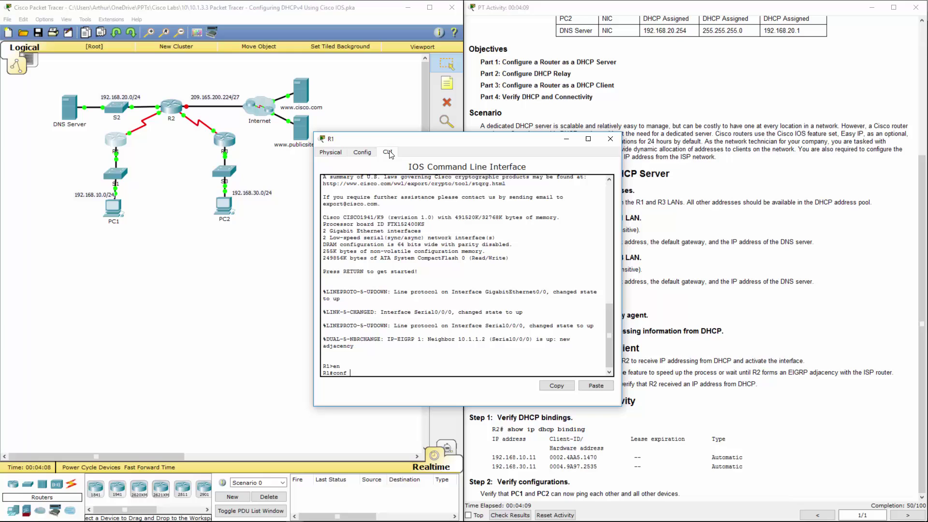
type(" t")
key("Return")
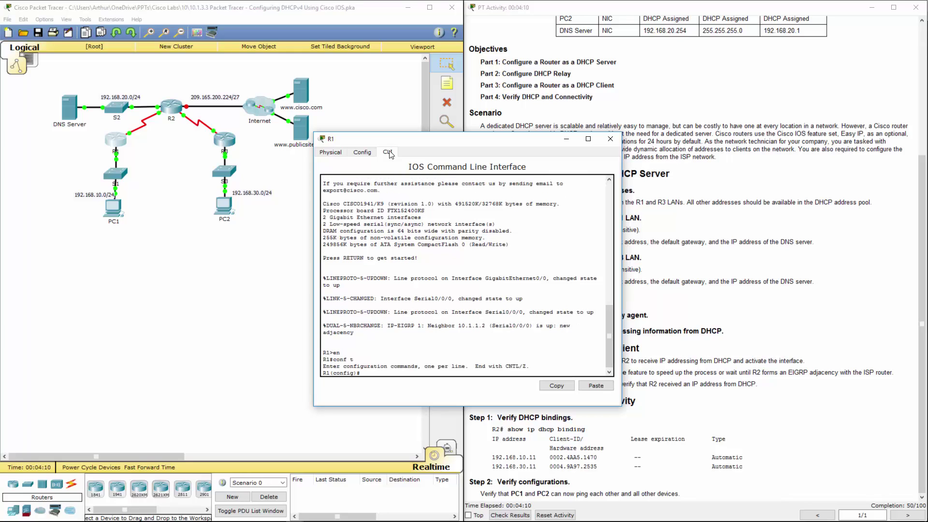
type("int g0/0")
key("Return")
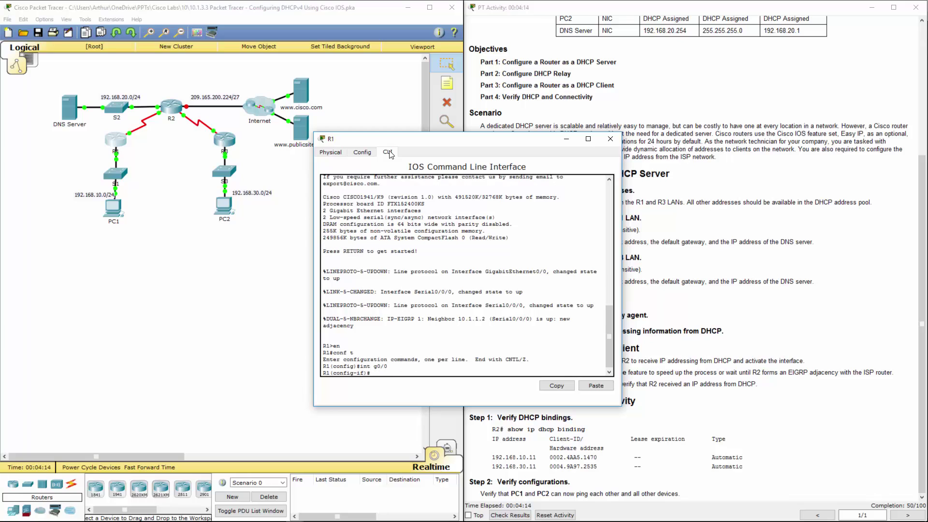
left_click(884, 53)
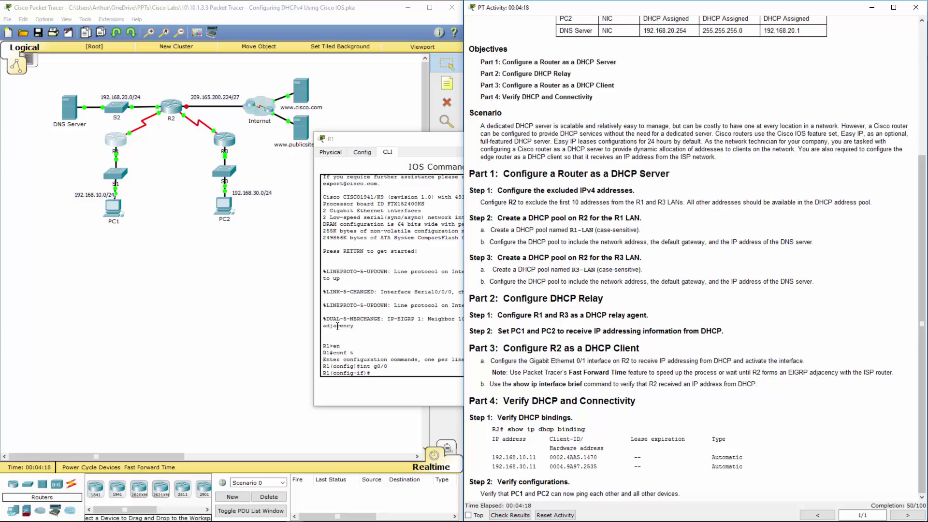
left_click(447, 176)
left_click_drag(463, 135, 288, 231)
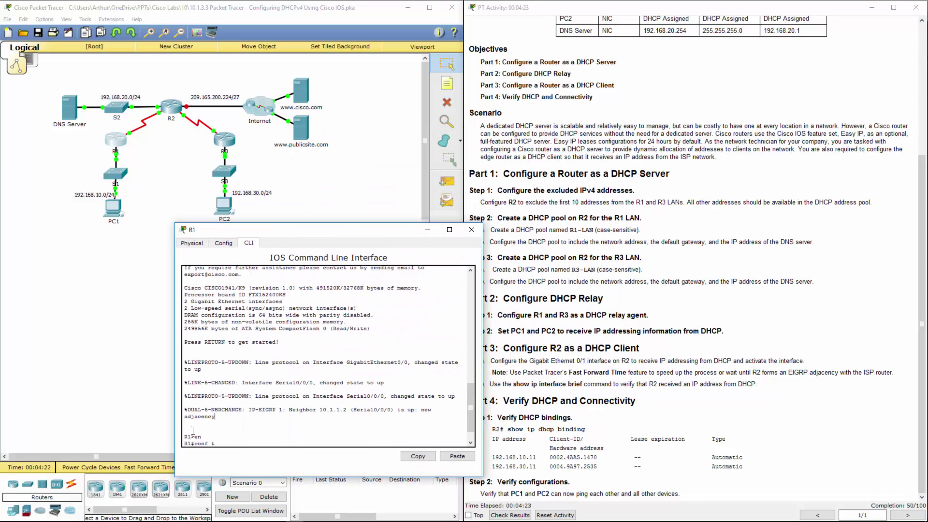
key("Return")
type("int g0/0")
key("Return")
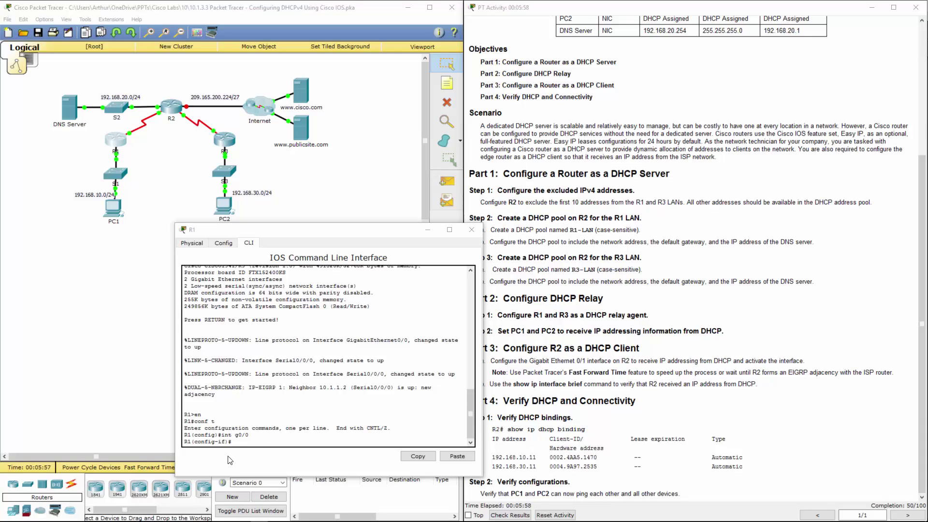
Set ip helper-address 10.1.1.2 on R1's G0/0
left_click(319, 458)
left_click(456, 456)
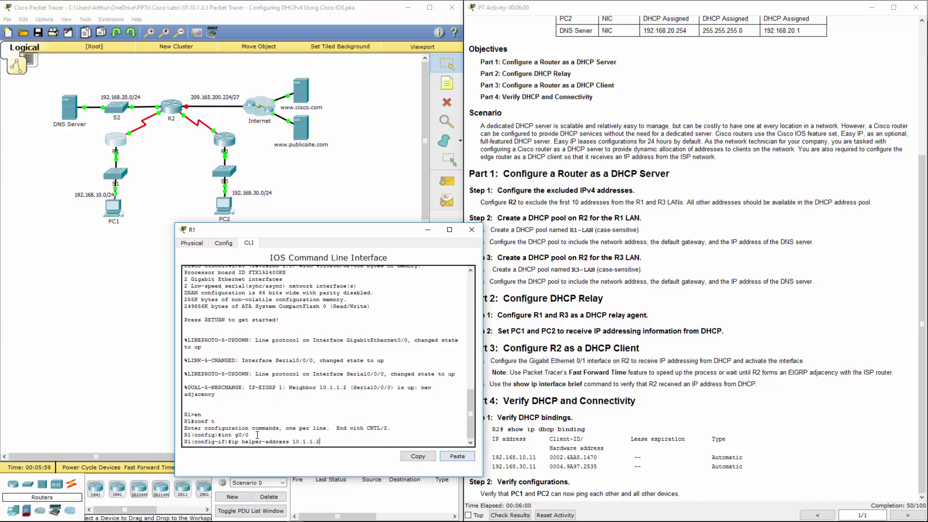
left_click_drag(246, 441, 320, 441)
key("Return")
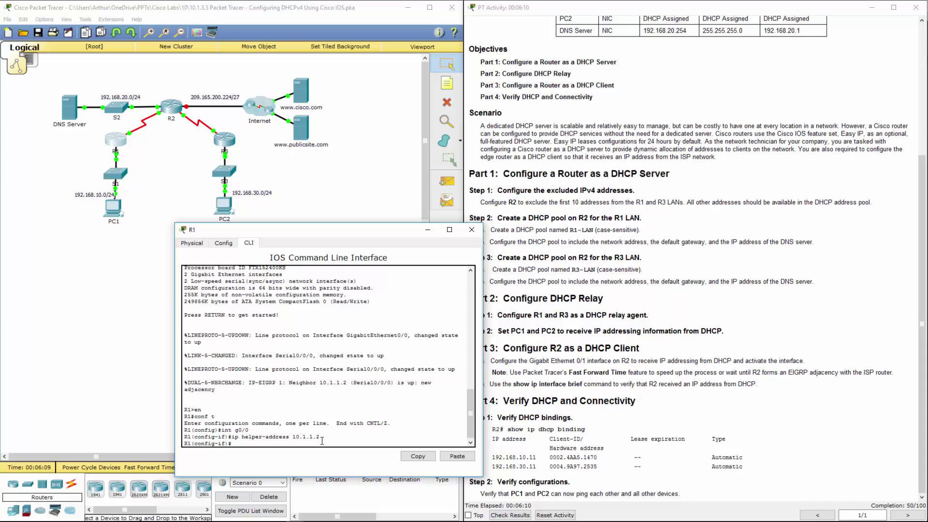
Open R3's CLI and enter interface G0/0 configuration via en and conf t
left_click(471, 230)
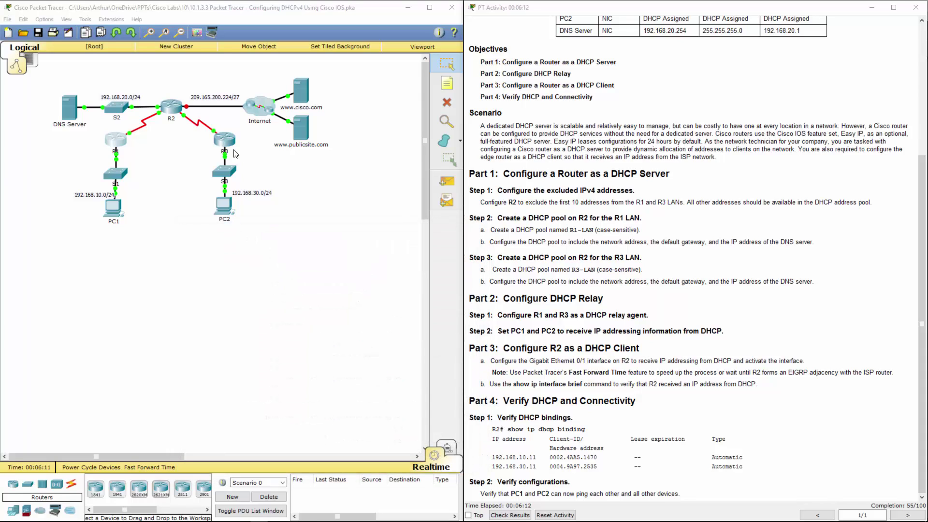
left_click(225, 141)
left_click(387, 152)
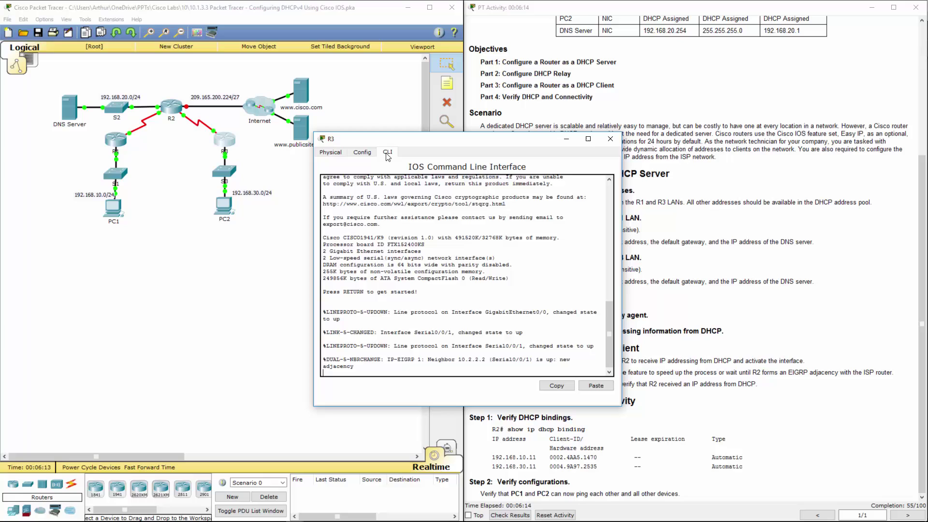
type("en")
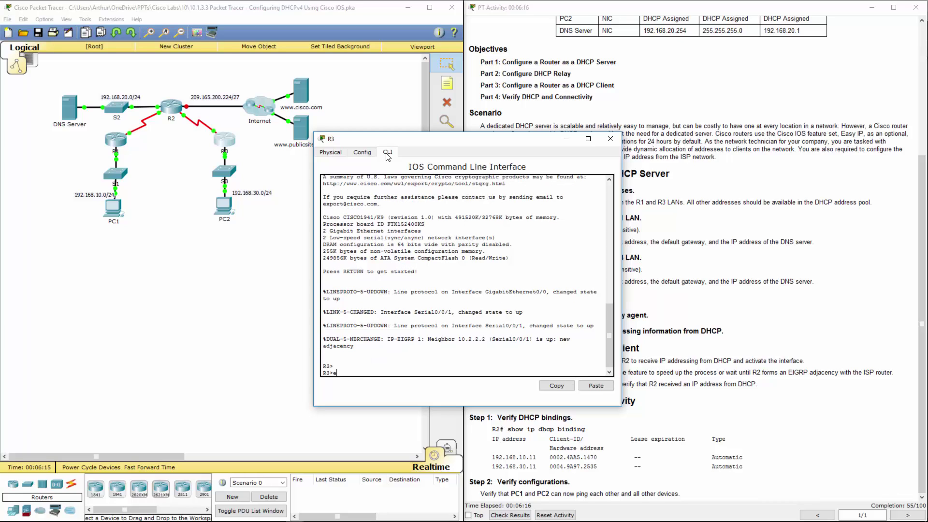
key("Return")
type("conf t")
key("Return")
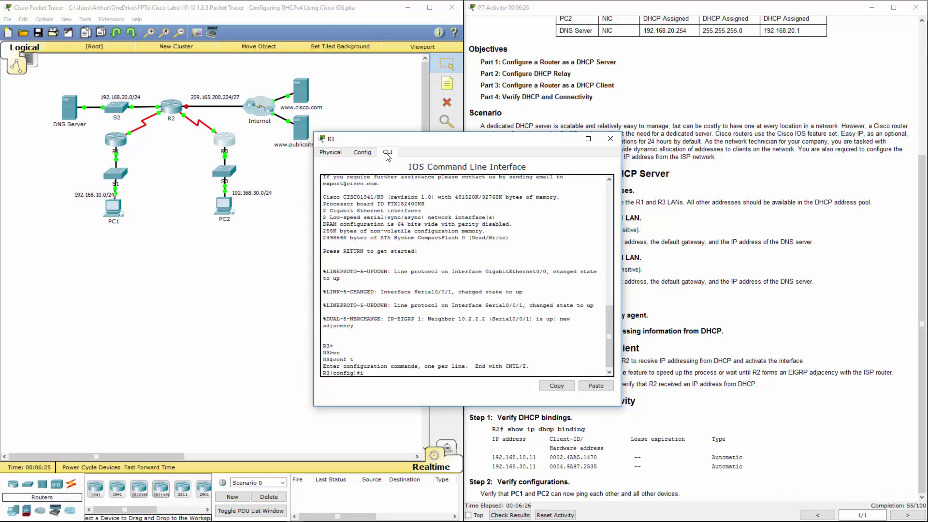
type("int g0/0")
key("Return")
Set ip helper-address 10.2.2.2 on R3's G0/0 and close R3's window
type("ip hel")
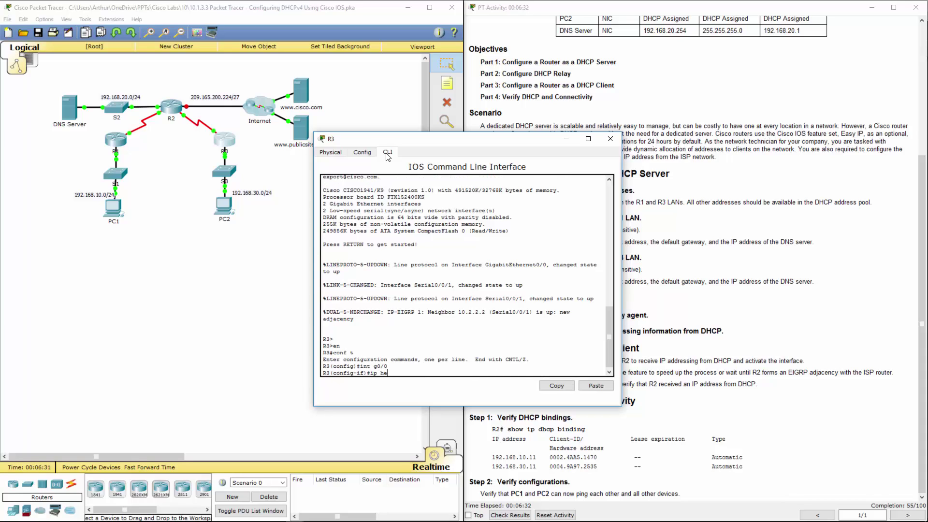
key("Tab")
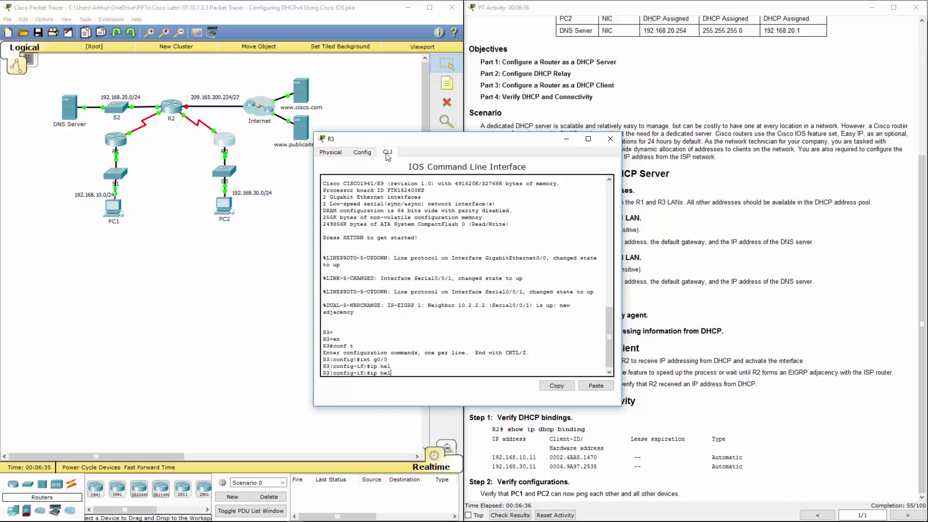
key("Tab")
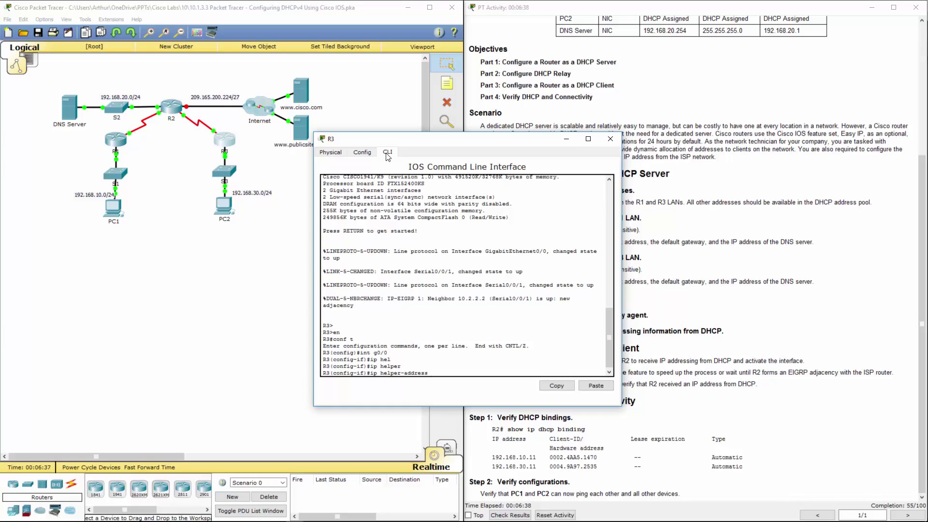
type("10.2.2.2")
key("Return")
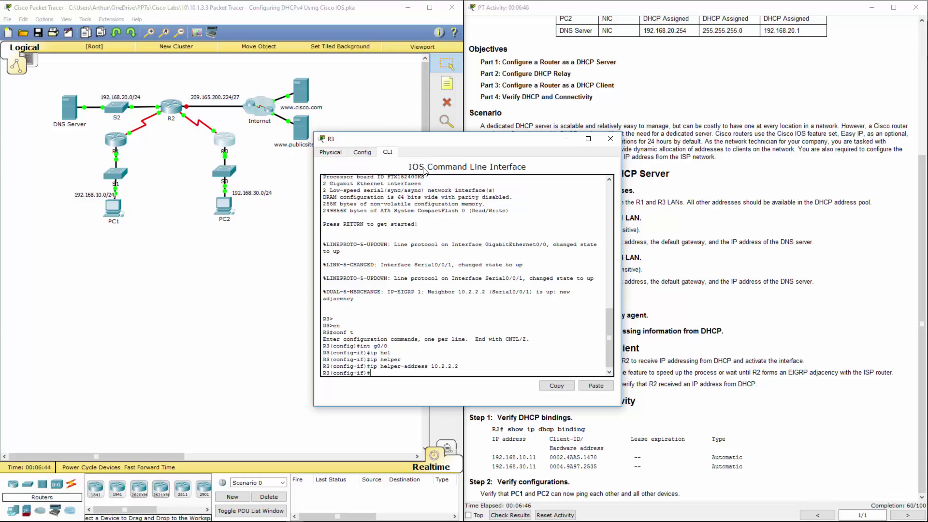
left_click_drag(472, 143, 232, 181)
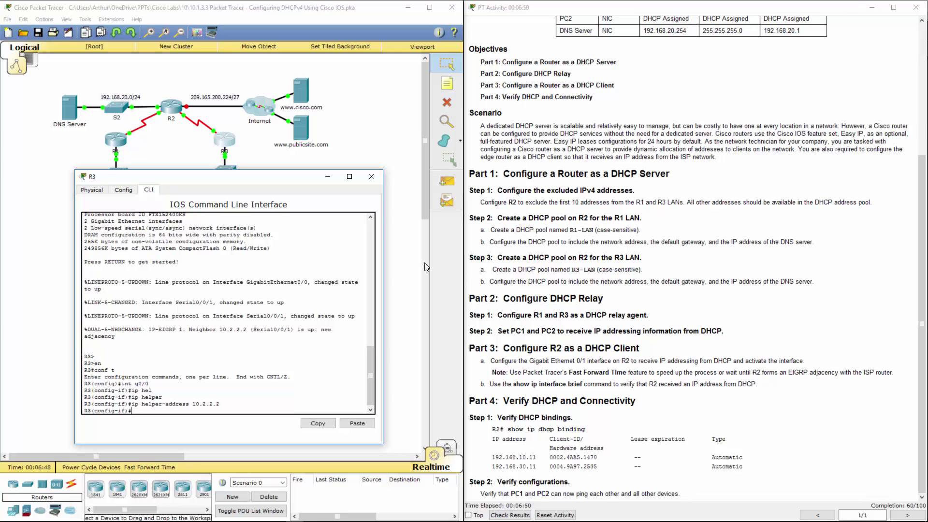
left_click(371, 177)
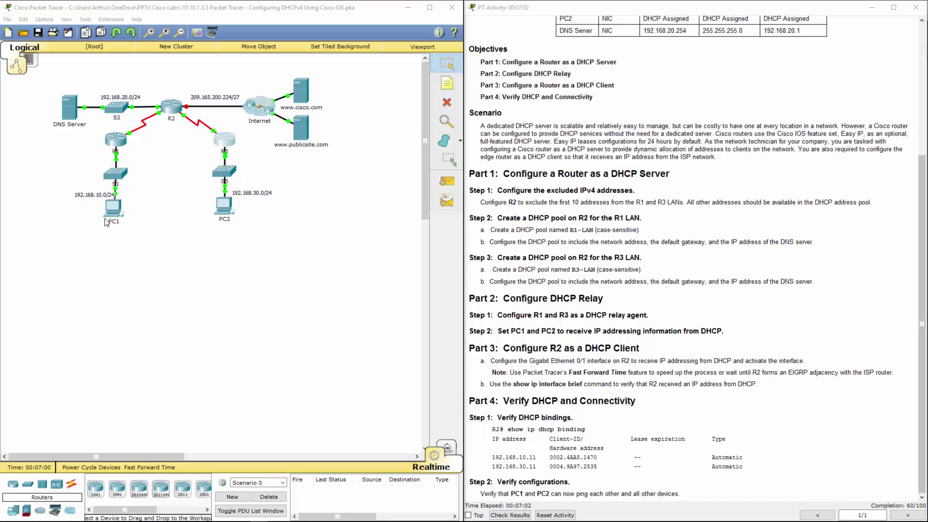
Switch PC1's IP configuration to DHCP
left_click(115, 206)
left_click(393, 152)
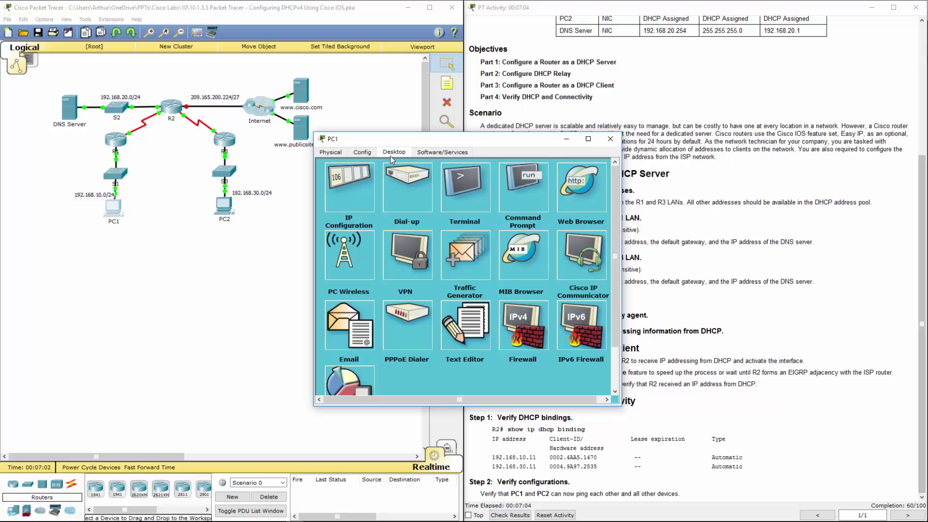
left_click(367, 181)
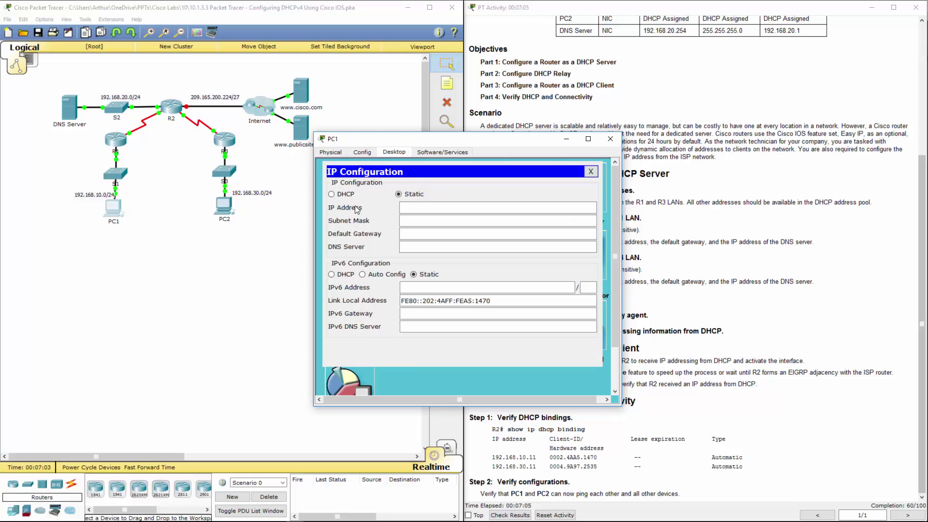
left_click(332, 195)
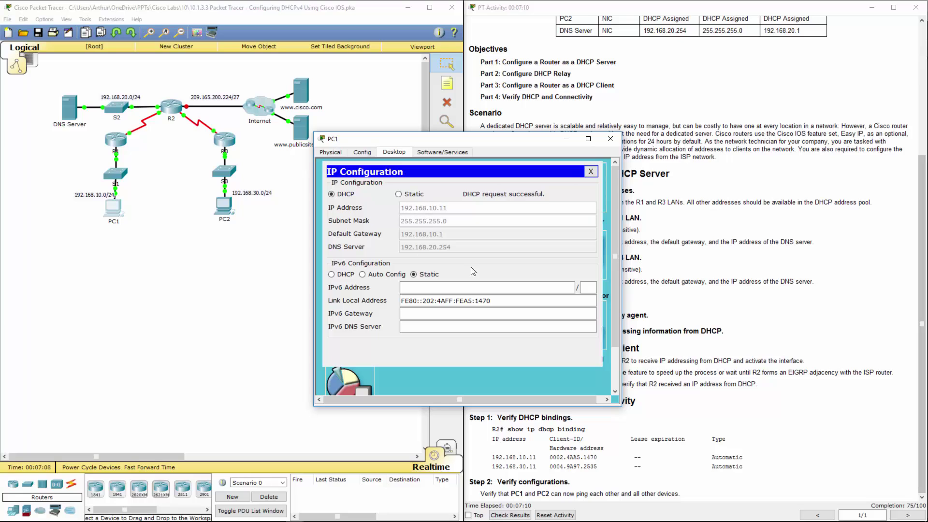
left_click(610, 138)
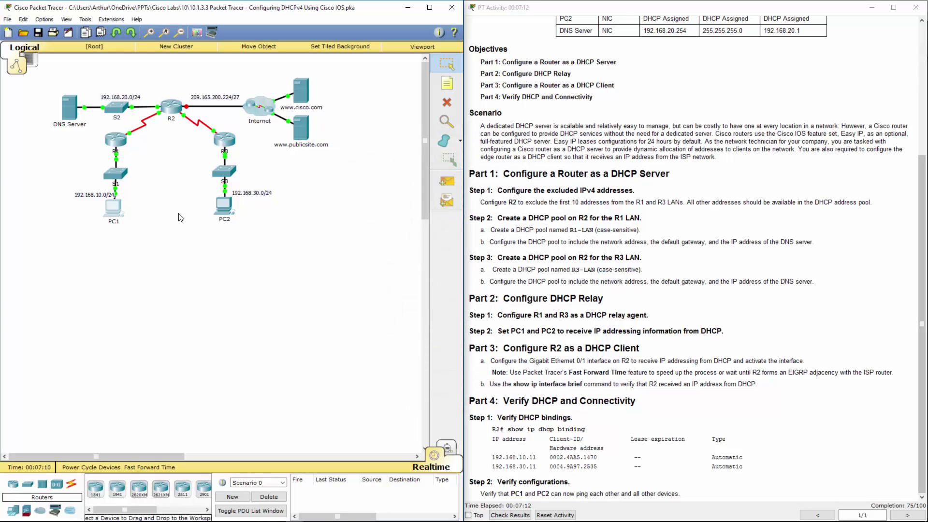
Switch PC2's IP configuration to DHCP, obtaining 192.168.30.11
left_click(225, 208)
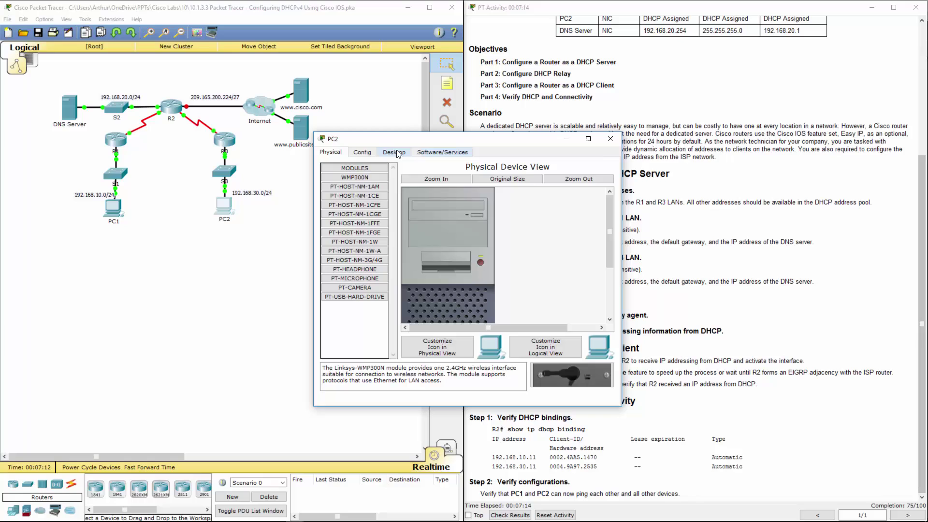
left_click(394, 152)
left_click(344, 187)
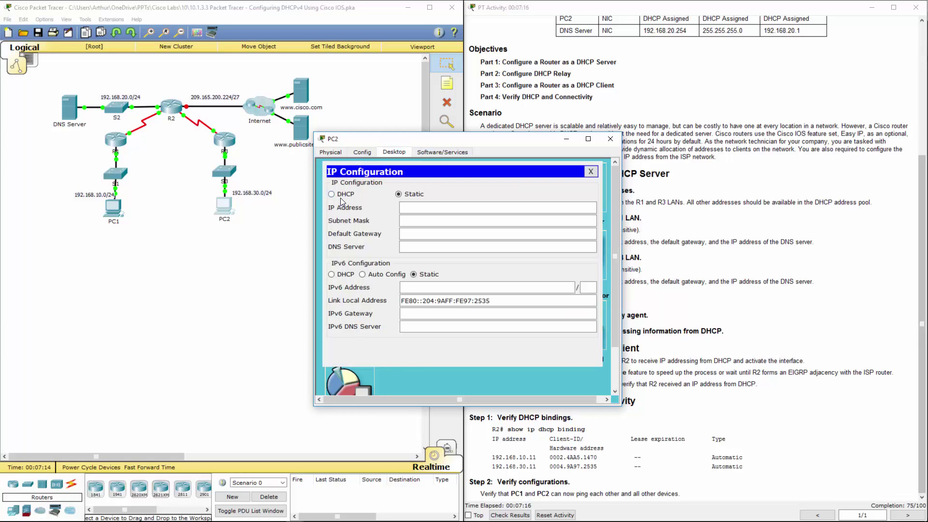
left_click(341, 197)
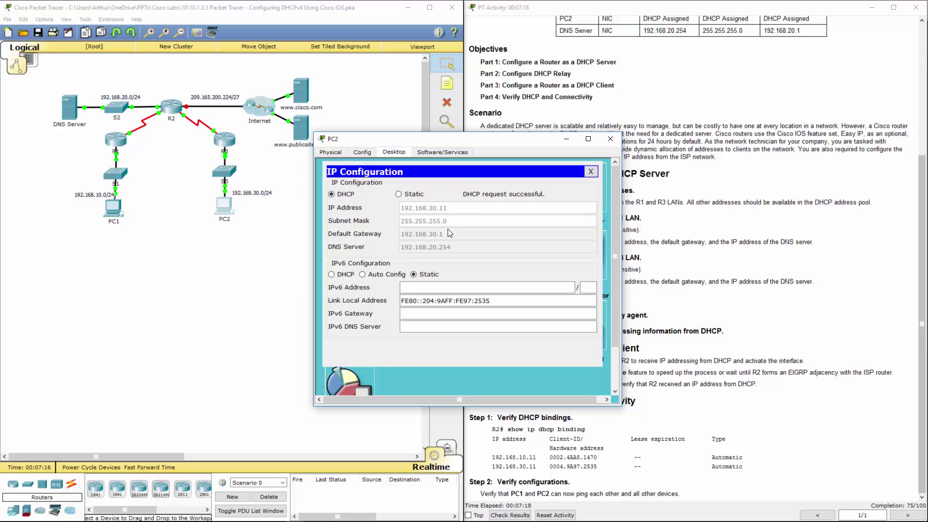
left_click(611, 140)
left_click_drag(516, 331, 719, 327)
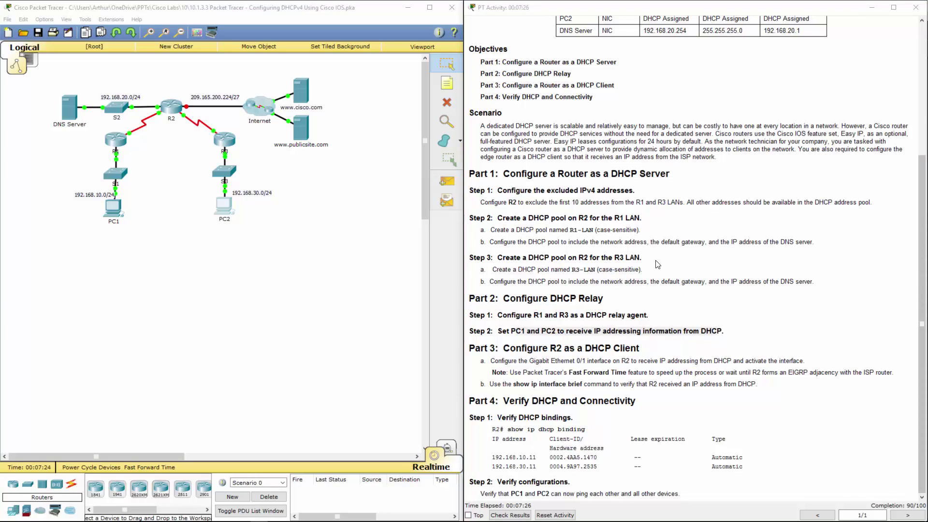
In R2's CLI, exit the DHCP pool and enter interface G0/1 configuration
left_click(180, 113)
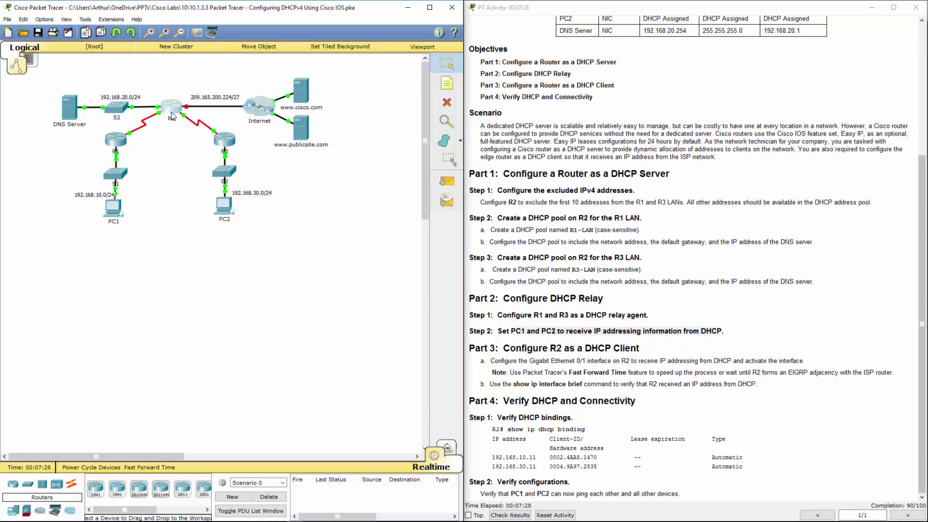
left_click_drag(413, 139, 187, 227)
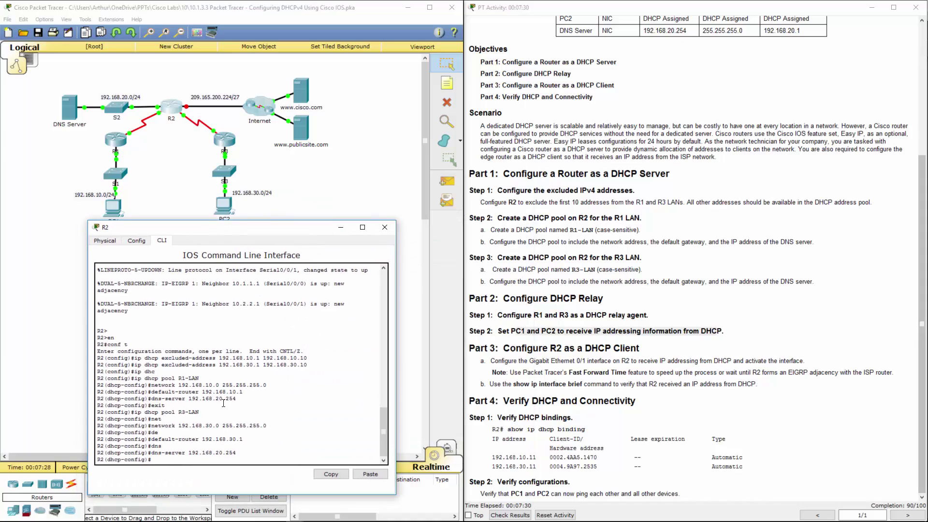
type("er")
type("xit")
key("Return")
key("Return")
key("Return")
key("Return")
key("Return")
key("Return")
key("Return")
key("Return")
key("Return")
key("Return")
key("Return")
key("Return")
key("Return")
key("Return")
key("Return")
key("Return")
key("Return")
key("Return")
key("Return")
key("Return")
key("Return")
key("Return")
key("Return")
key("Return")
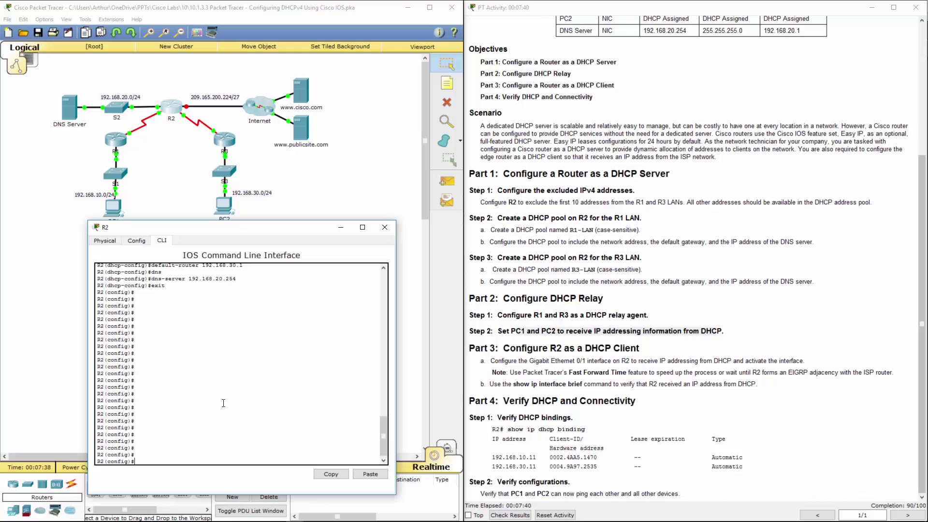
type("int g0/1")
key("Return")
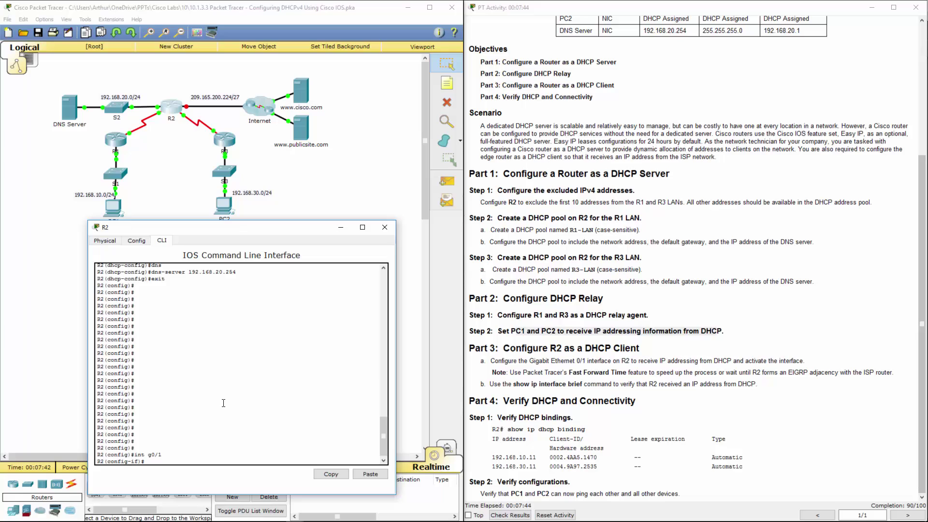
Set G0/1 to ip address dhcp and enable it with no shutdown
type("ip add")
key("Tab")
type("dhc")
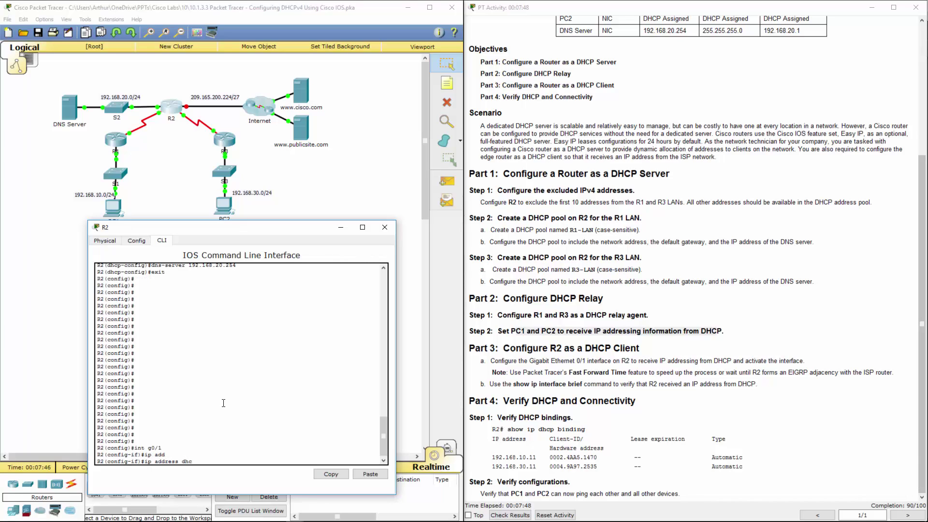
key("Tab")
key("Return")
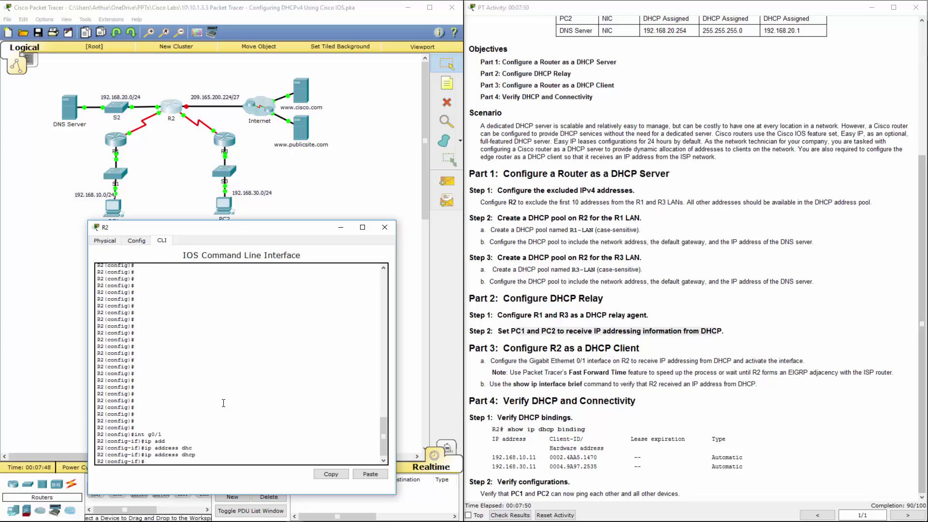
type("no shut")
key("Return")
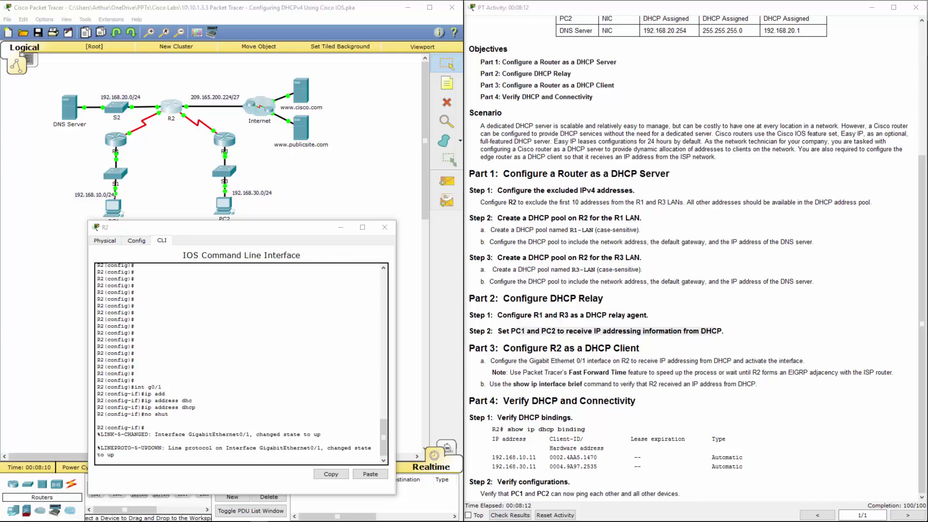
Run show ip int brief on R2, confirming G0/1 is unassigned, then close R2
left_click(205, 429)
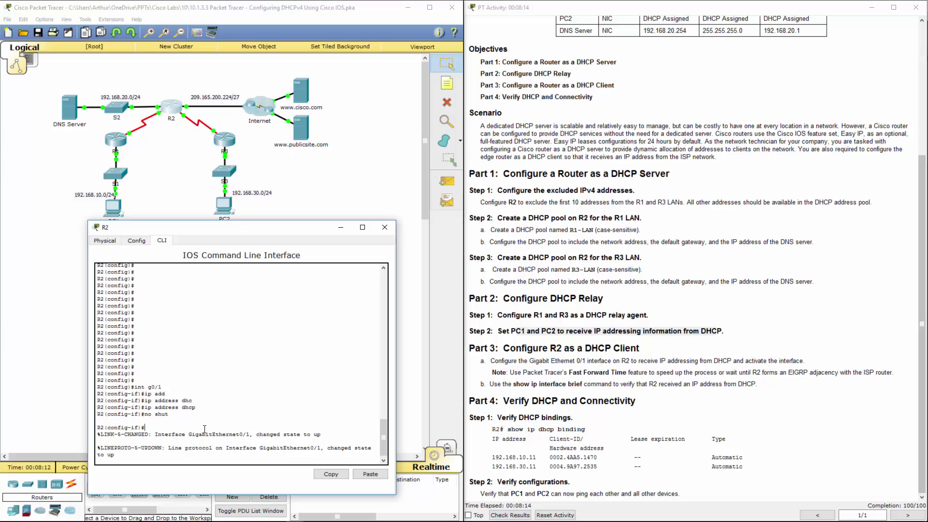
key("Return")
key("Return")
key("Return")
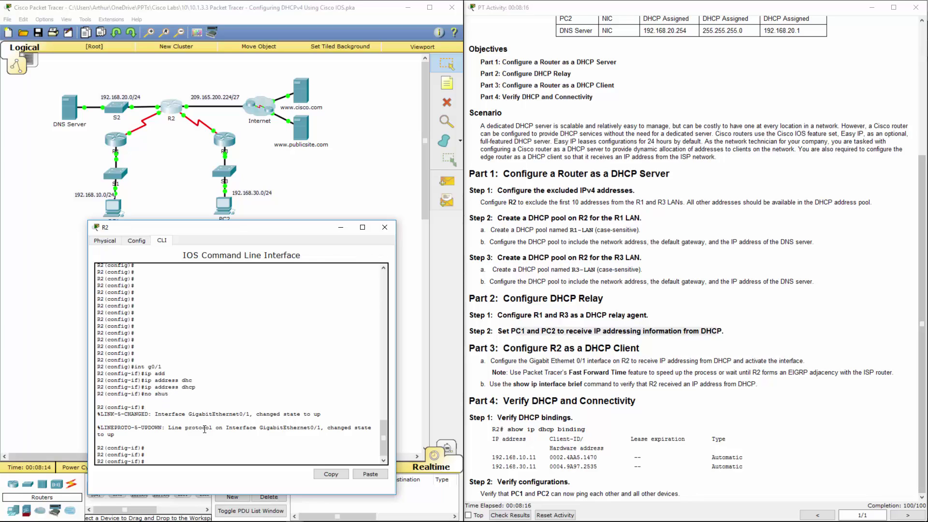
type("end")
key("Return")
key("Return")
key("Return")
key("Return")
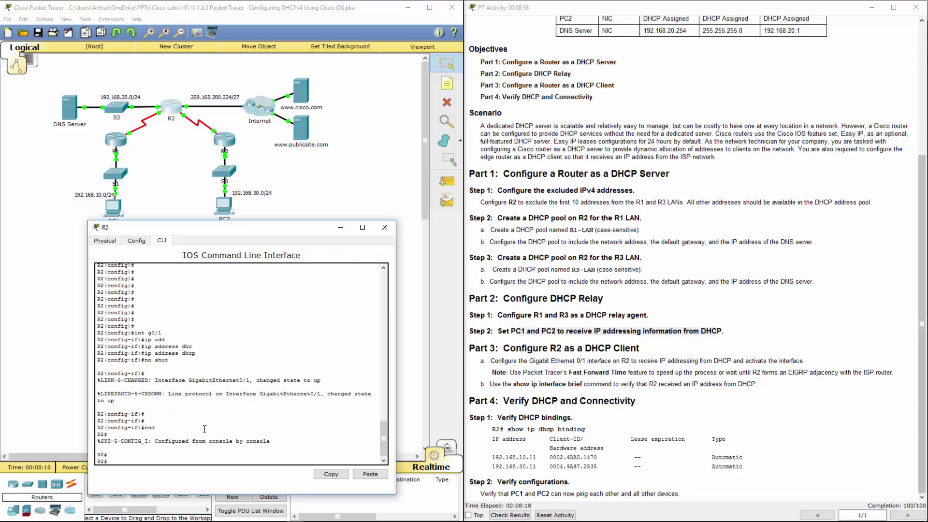
type("show ip")
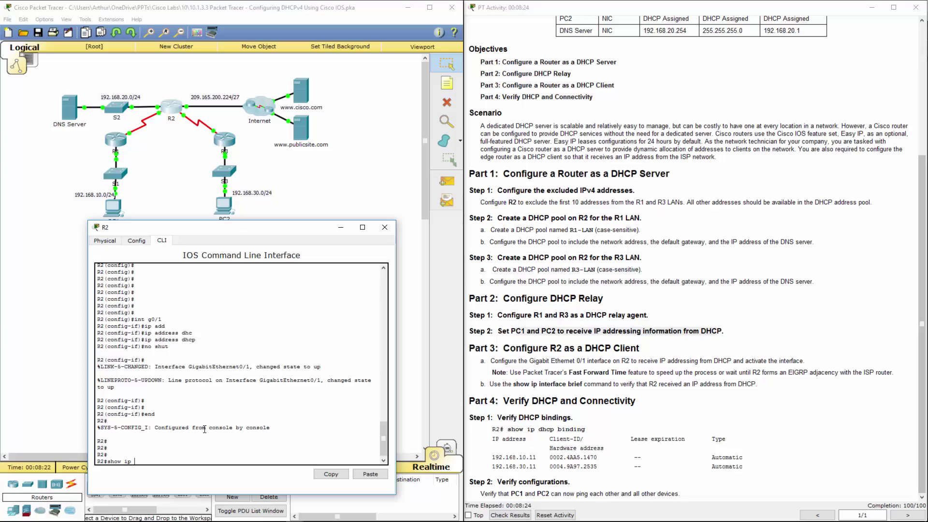
type("int brief")
key("Return")
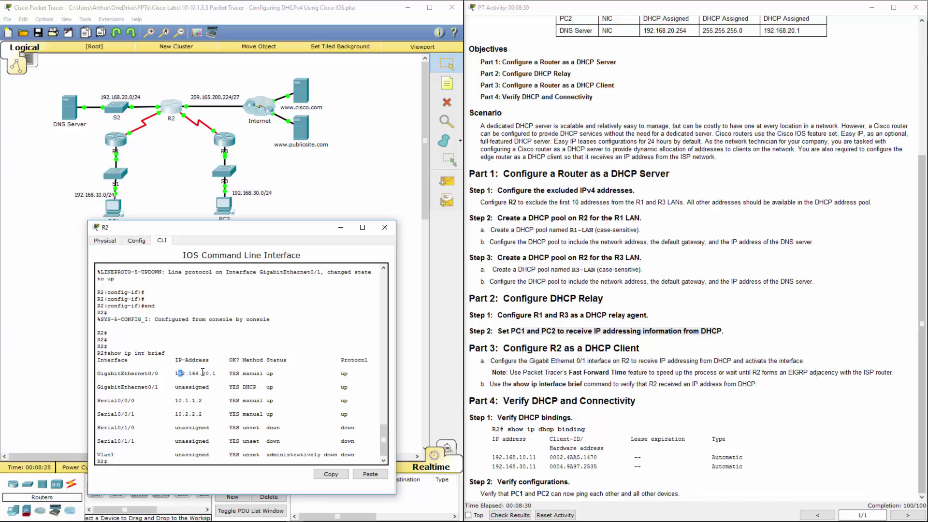
left_click_drag(179, 374, 220, 370)
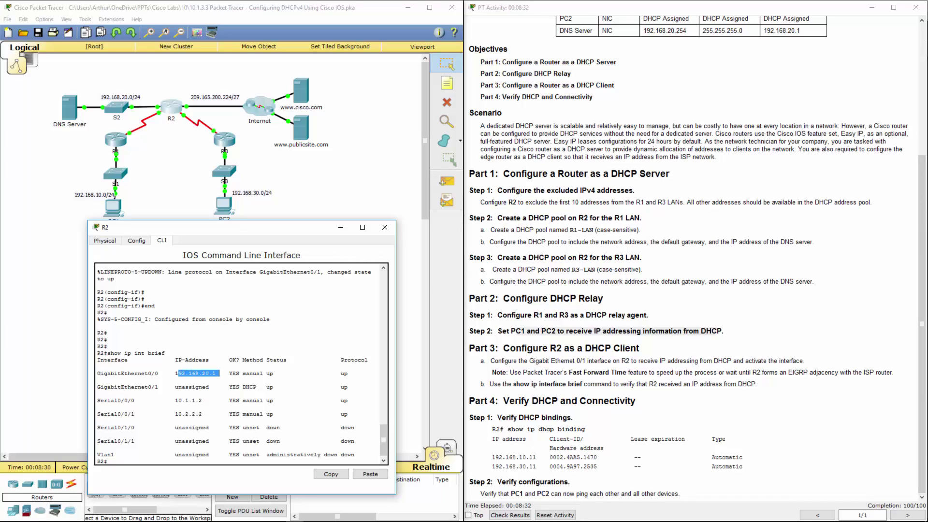
double_click(183, 387)
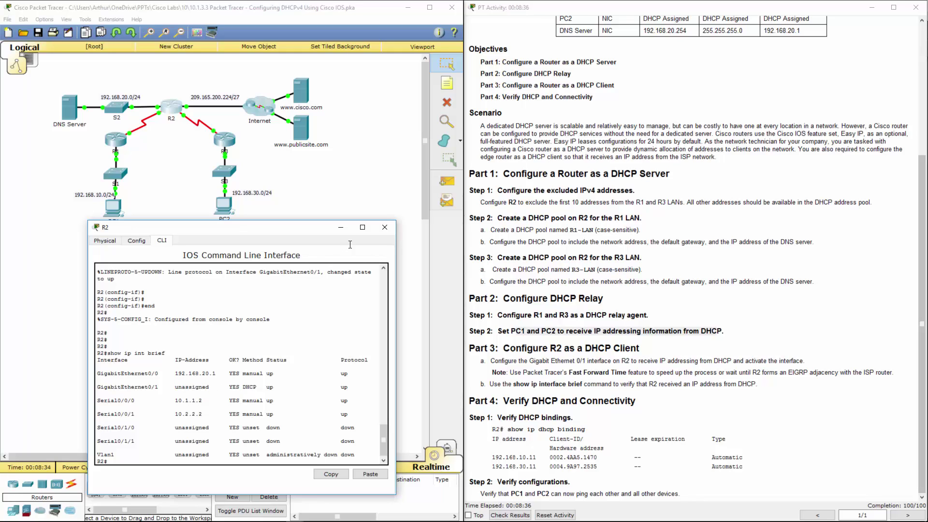
left_click(385, 227)
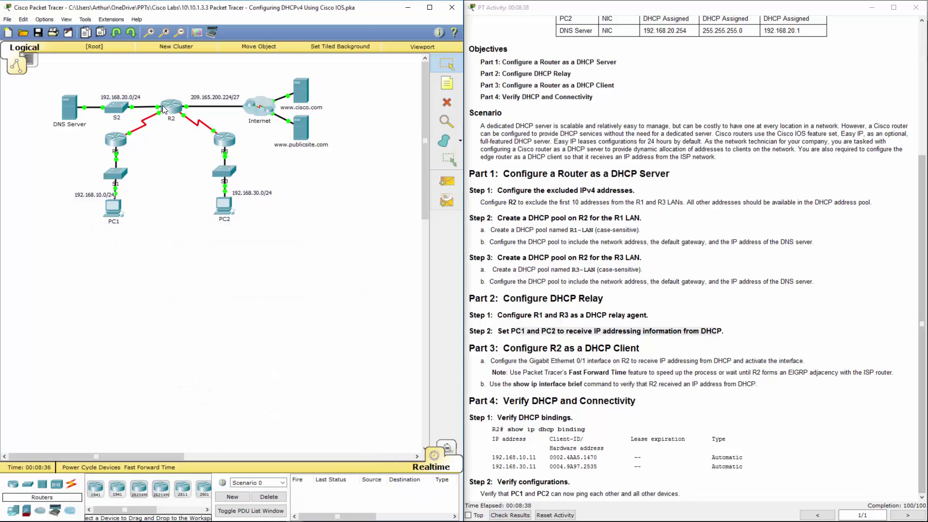
Rerun show ip interface brief in R2's CLI
mouse_move(170, 111)
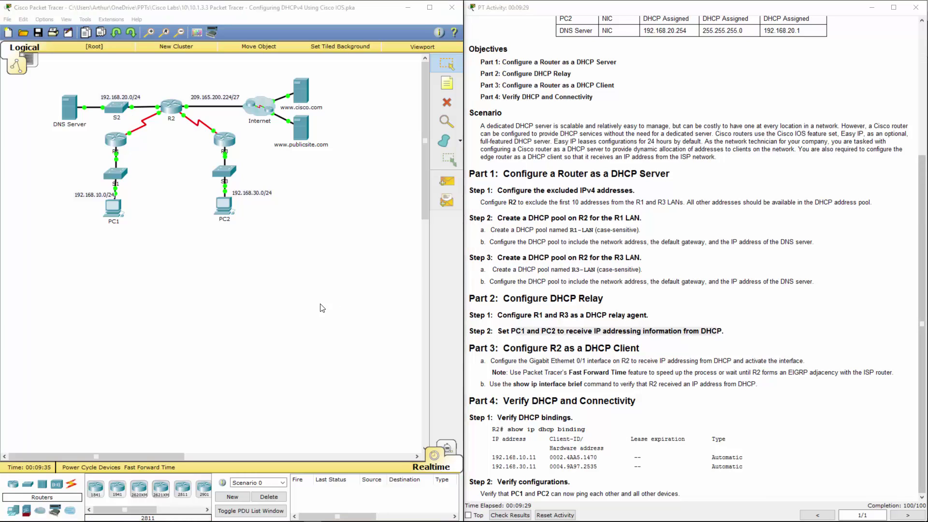
left_click(323, 308)
mouse_move(170, 114)
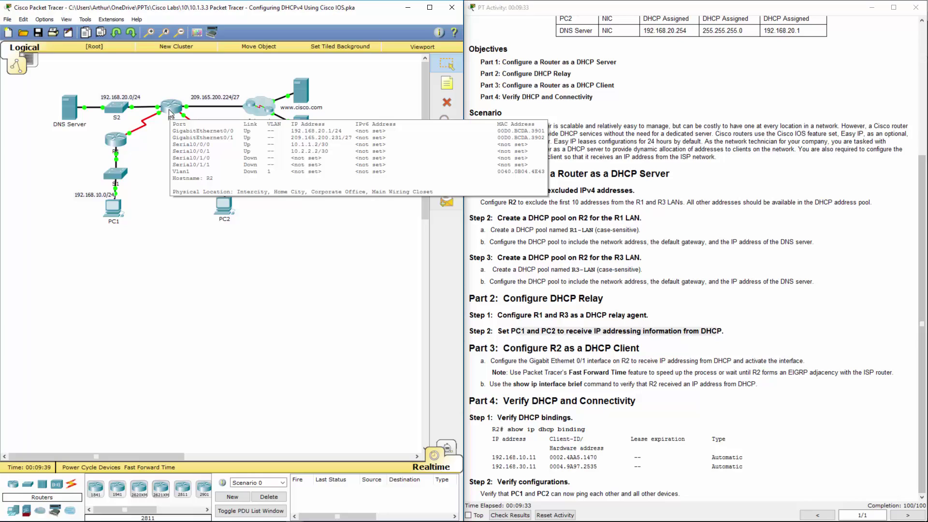
left_click(170, 113)
key("Up")
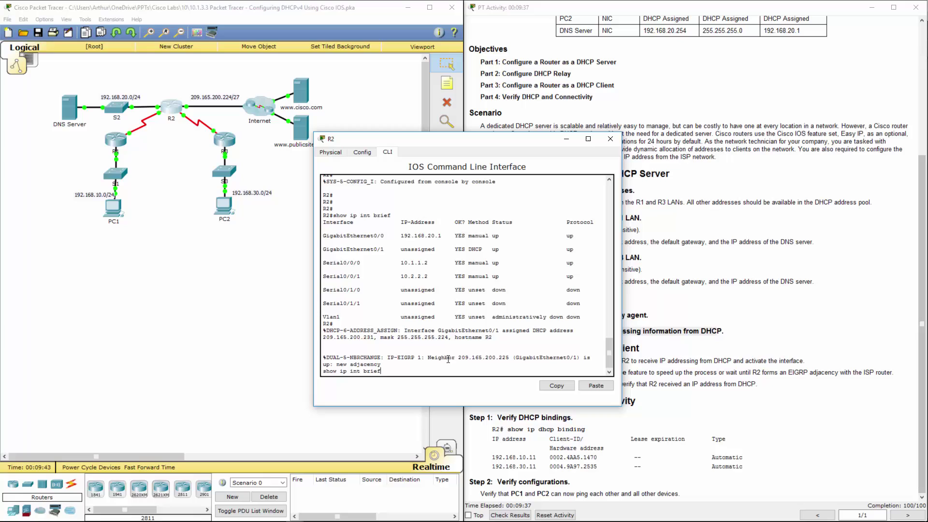
key("Return")
Confirm G0/1 now shows 209.165.200.231, then select the 'show ip dhcp binding' command in the instructions
left_click_drag(403, 298, 455, 297)
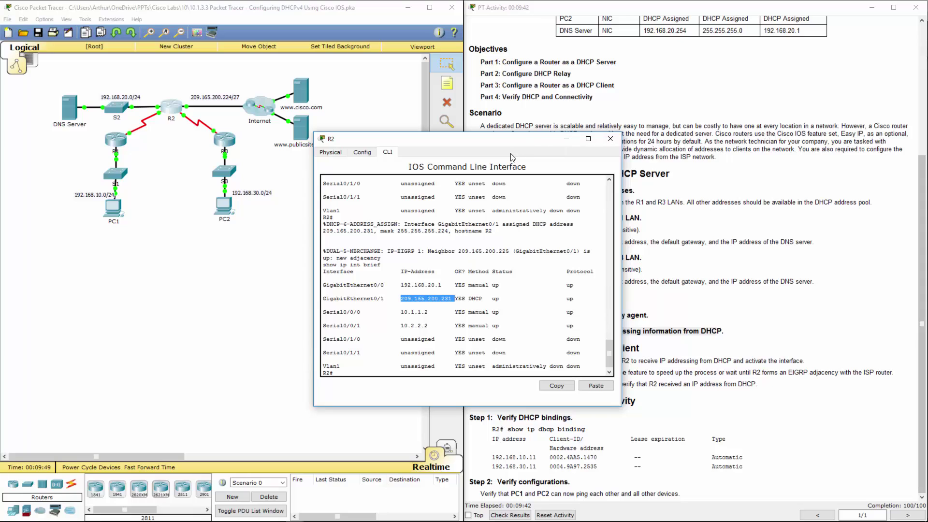
left_click_drag(471, 144, 238, 152)
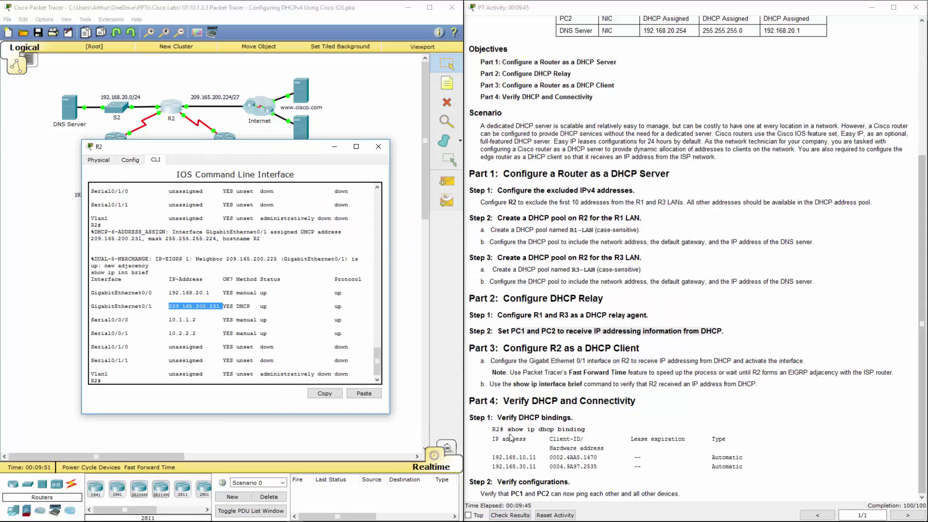
left_click_drag(508, 430, 589, 430)
key("ctrl+c")
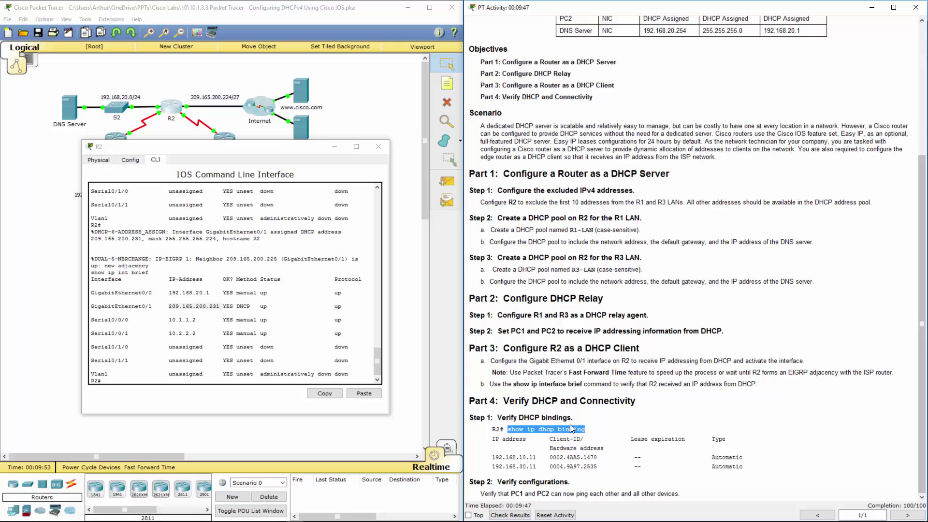
Run show ip dhcp binding on R2, confirm leases 192.168.10.11 and 192.168.30.11, then close R2
left_click(241, 377)
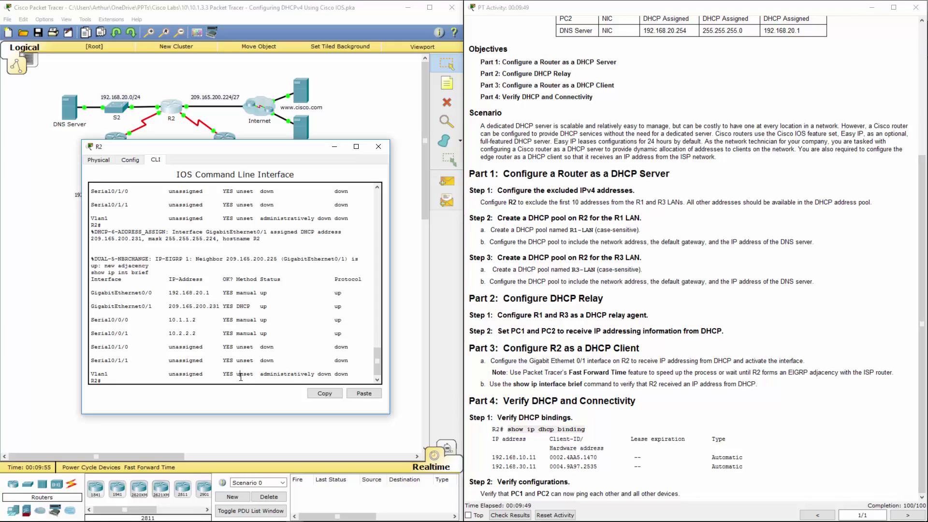
left_click(364, 394)
key("Return")
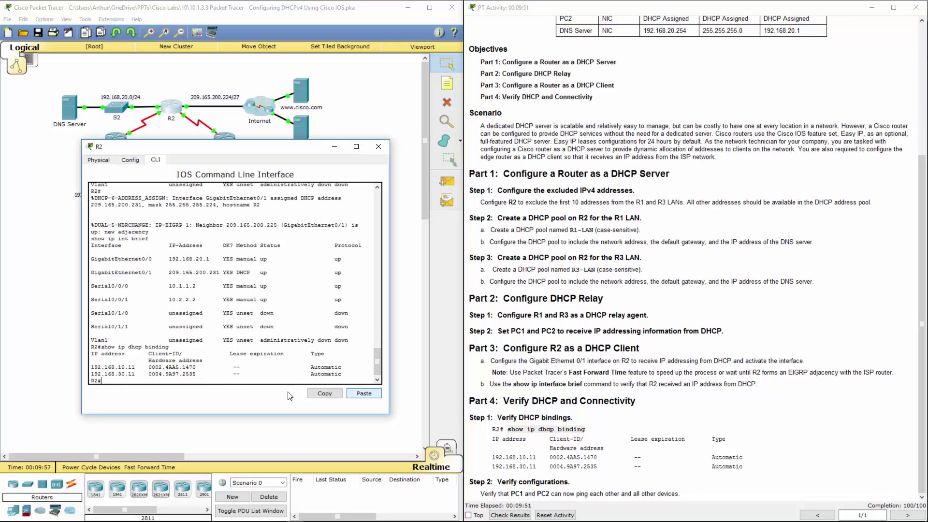
left_click_drag(115, 368, 352, 373)
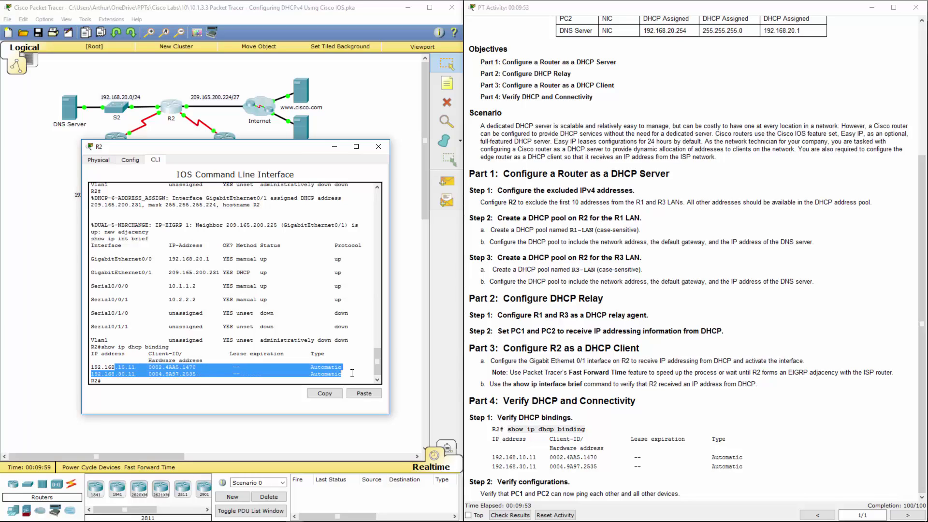
left_click(379, 146)
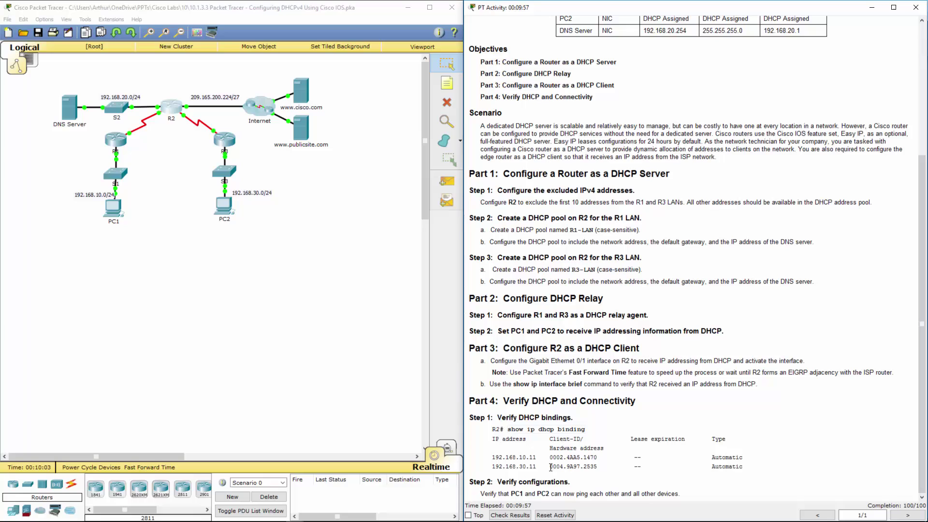
Check PC1's IP Configuration shows the DHCP-assigned address 192.168.10.11
left_click(108, 213)
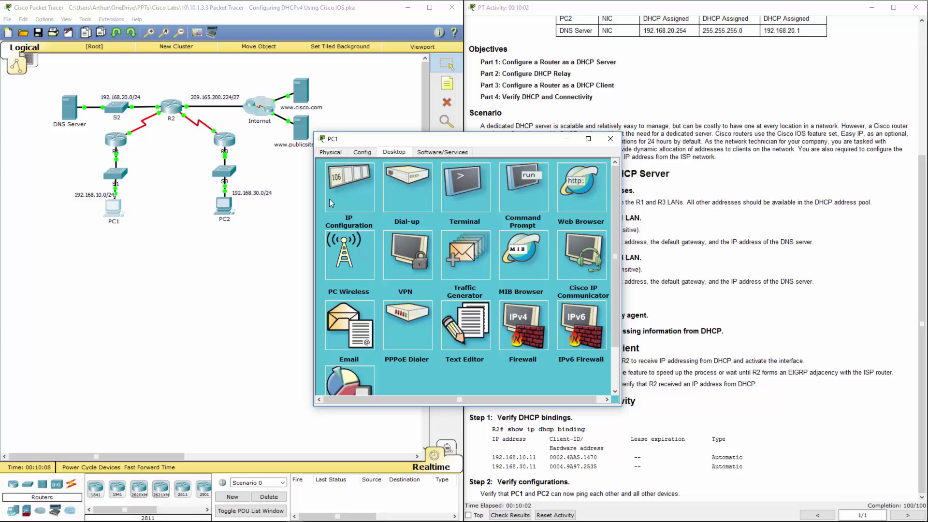
left_click(333, 197)
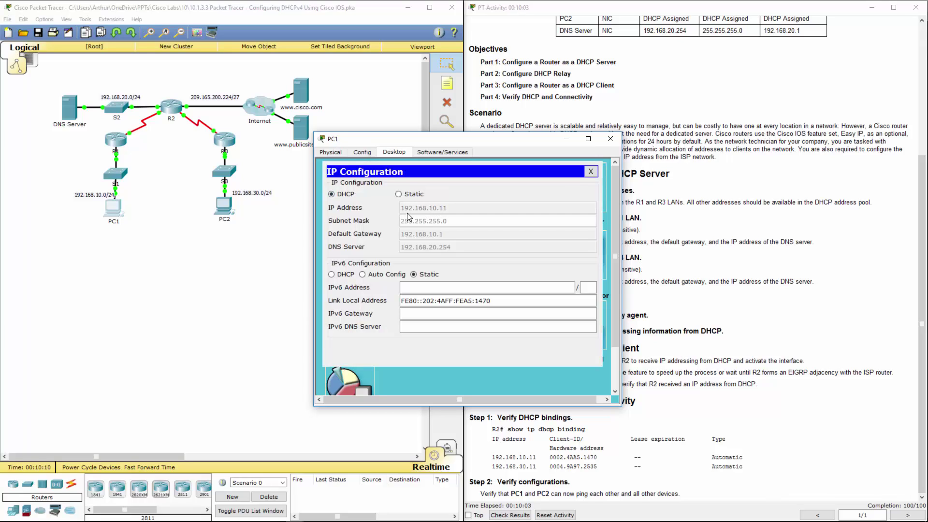
left_click(611, 139)
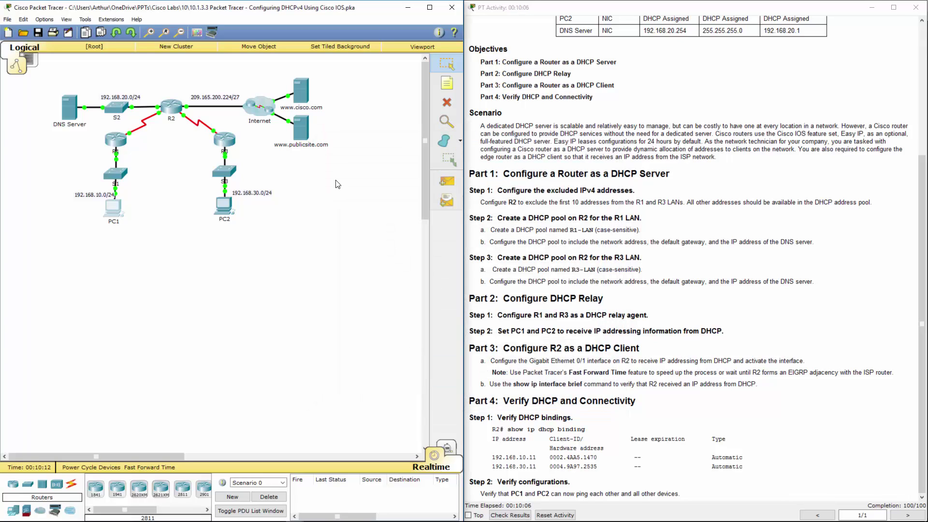
Ping 192.168.10.11 successfully from PC2's Command Prompt and view the 100/100 activity results
left_click(230, 206)
left_click(518, 207)
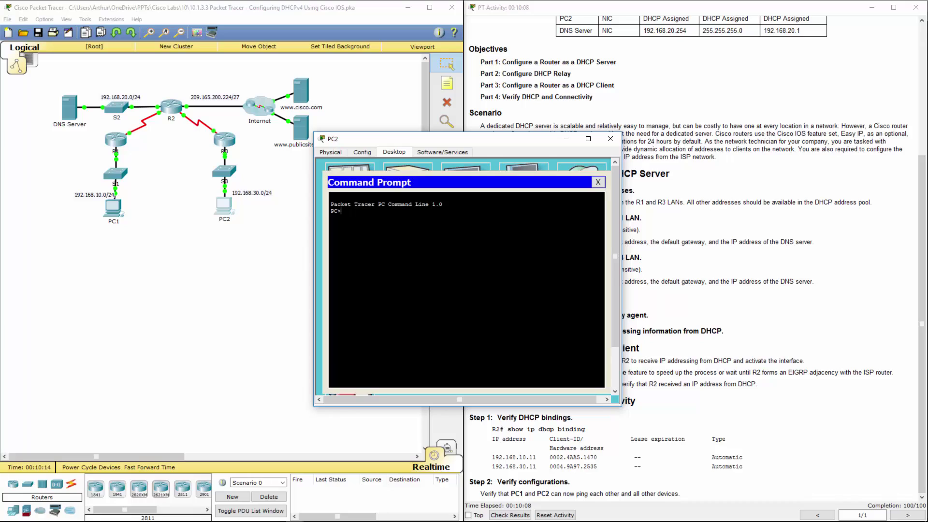
type("ping 192.168.10.11")
key("Return")
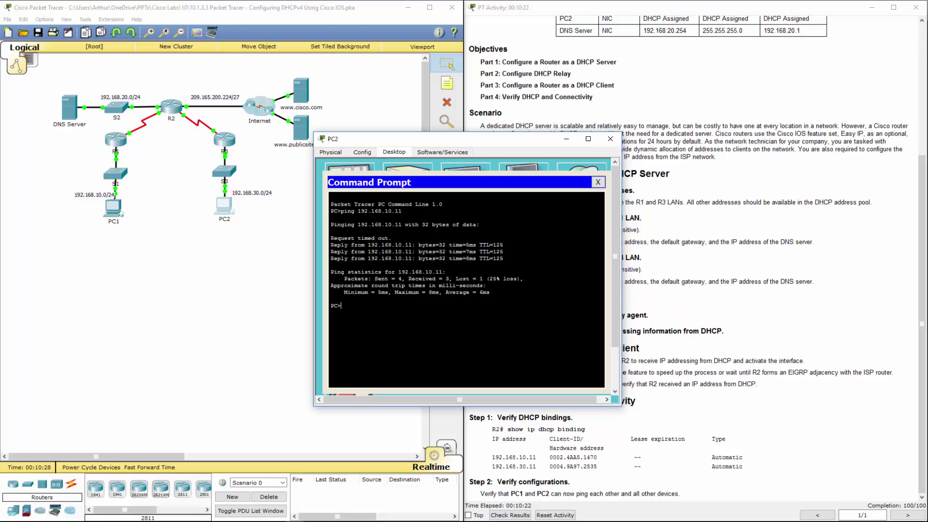
left_click(611, 139)
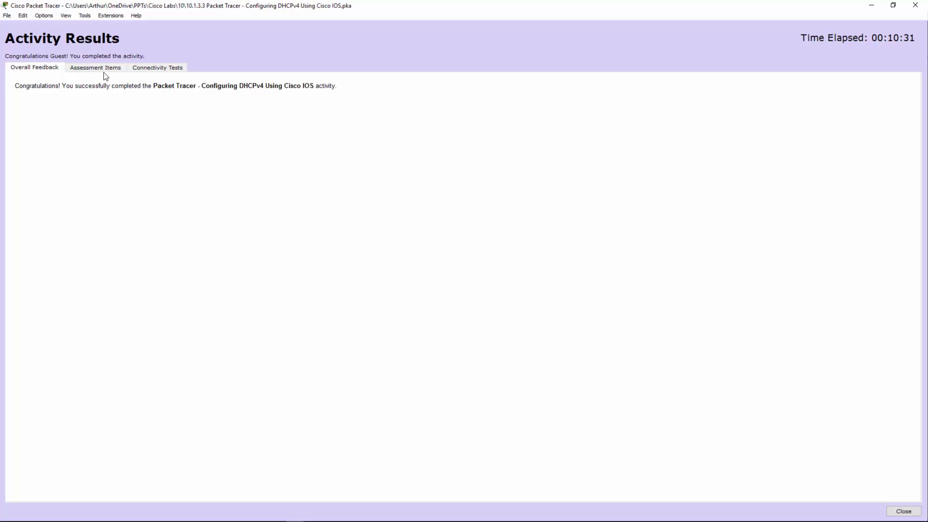
left_click(103, 76)
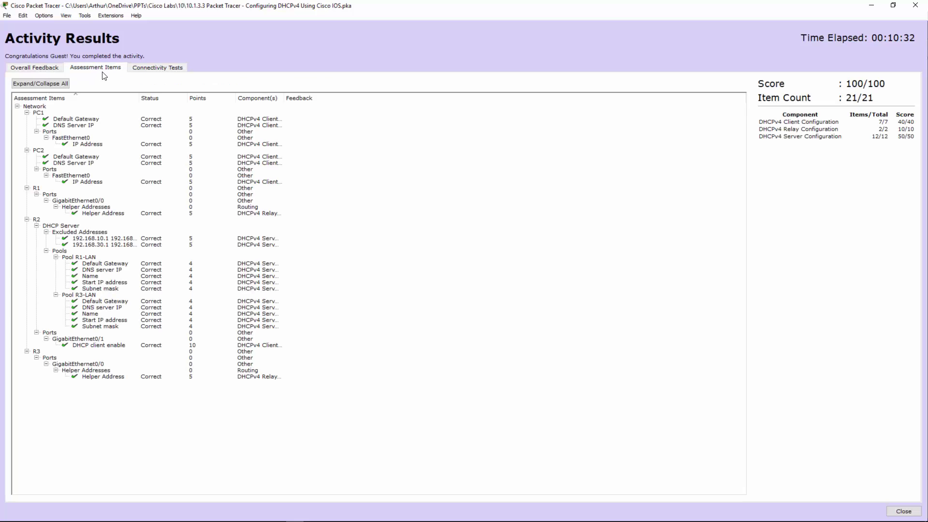